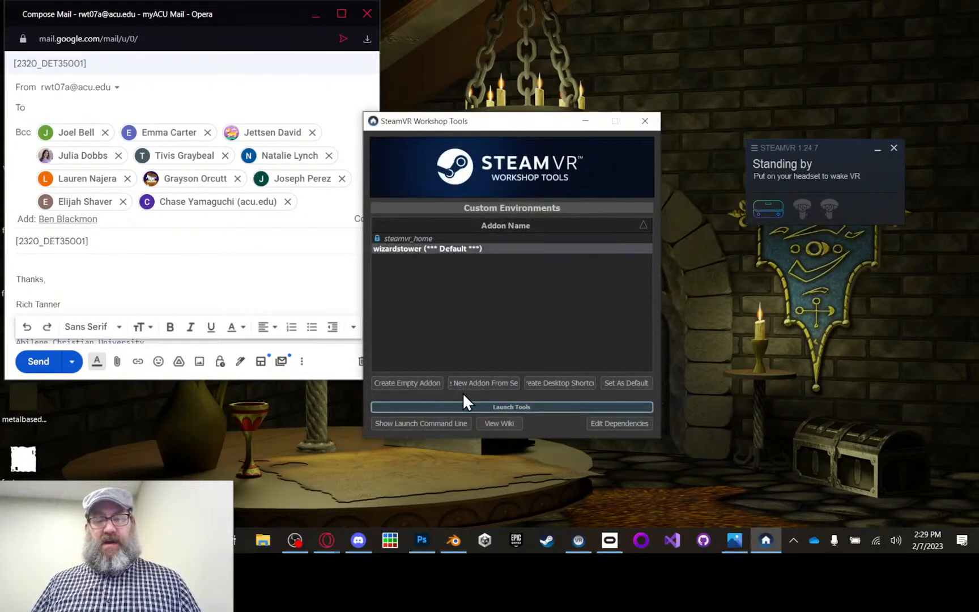
Step: Launch the workshop tools for the wizardstower addon, clearing the mail draft and SteamVR status window out of the way
click(501, 406)
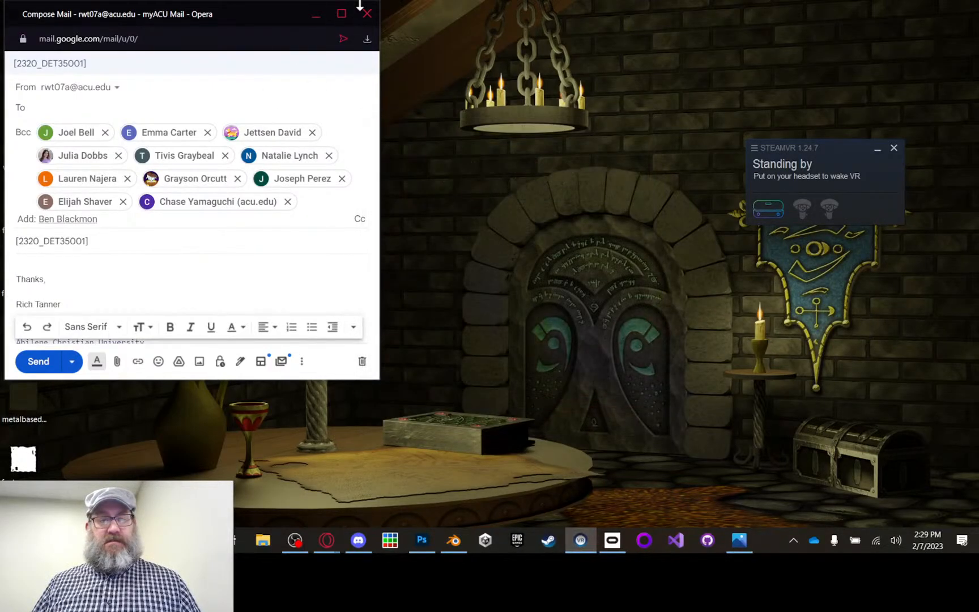
click(367, 13)
click(261, 106)
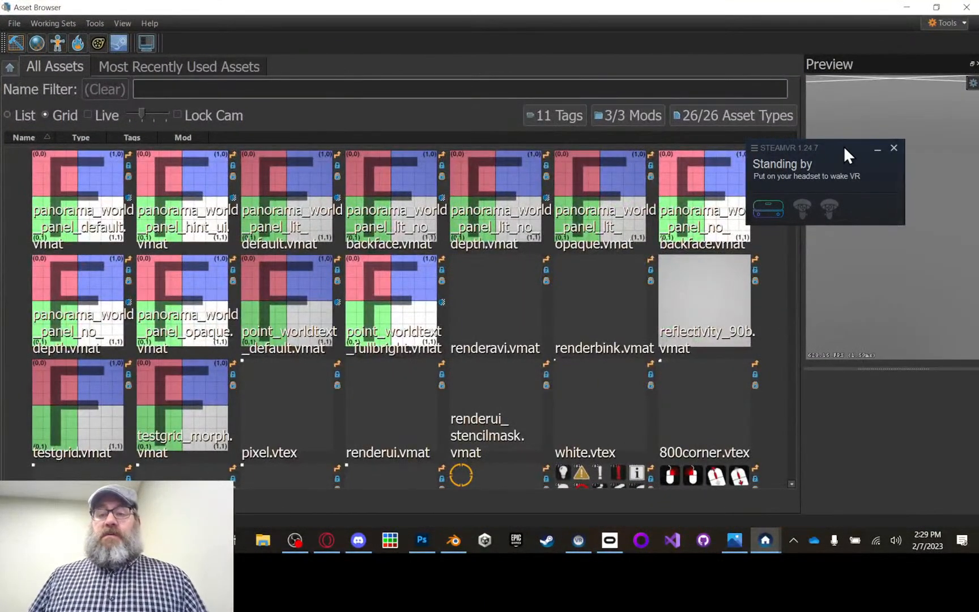
drag(843, 143, 904, 443)
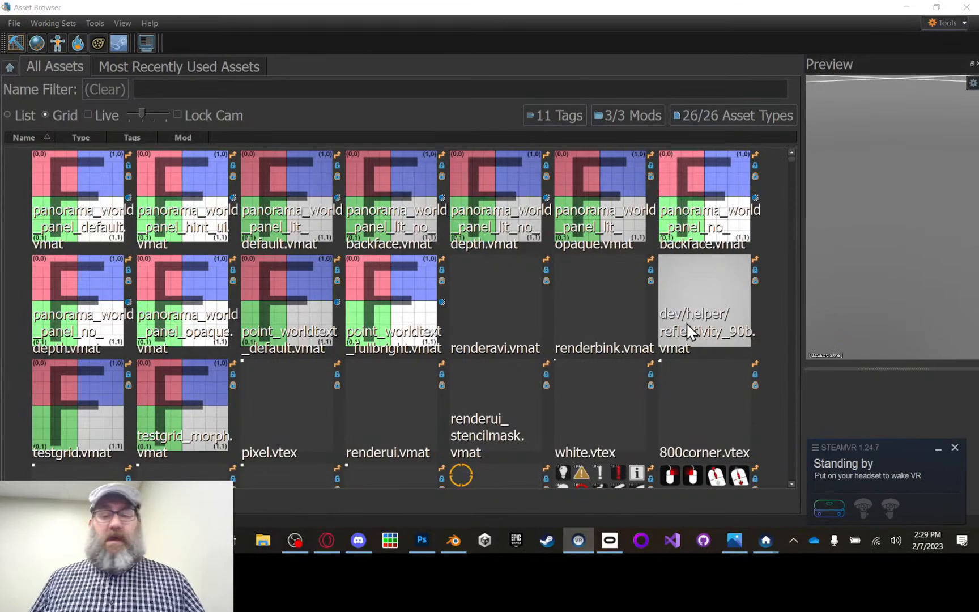
Step: Start the Hammer editor and load the recently used map wizardlair.vmap
click(14, 43)
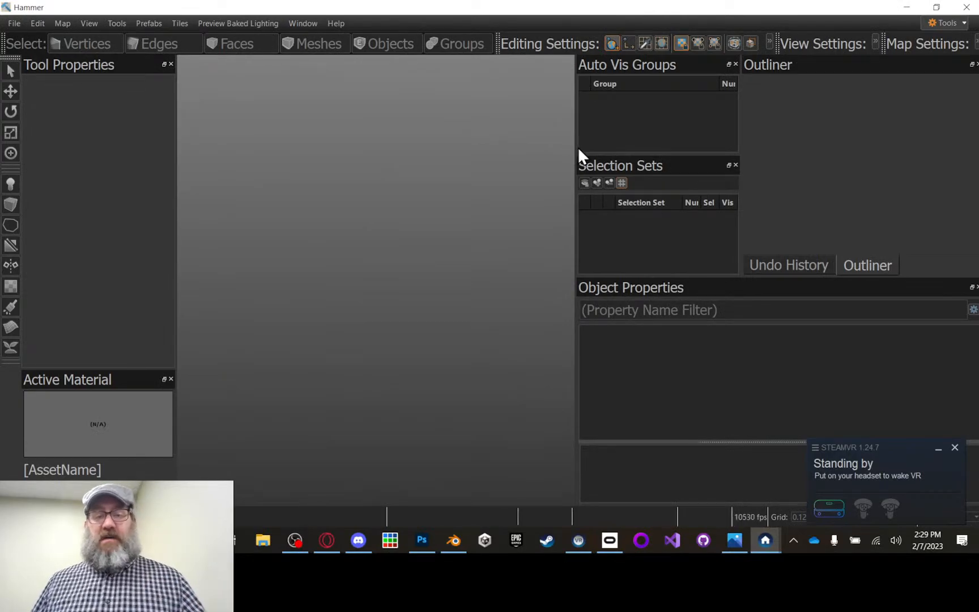
drag(576, 145, 588, 143)
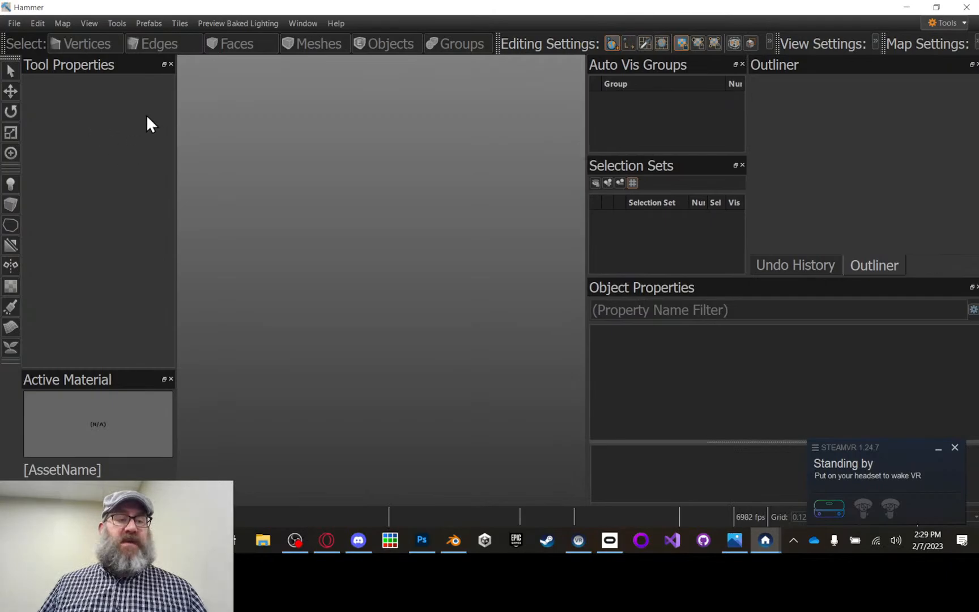
click(13, 23)
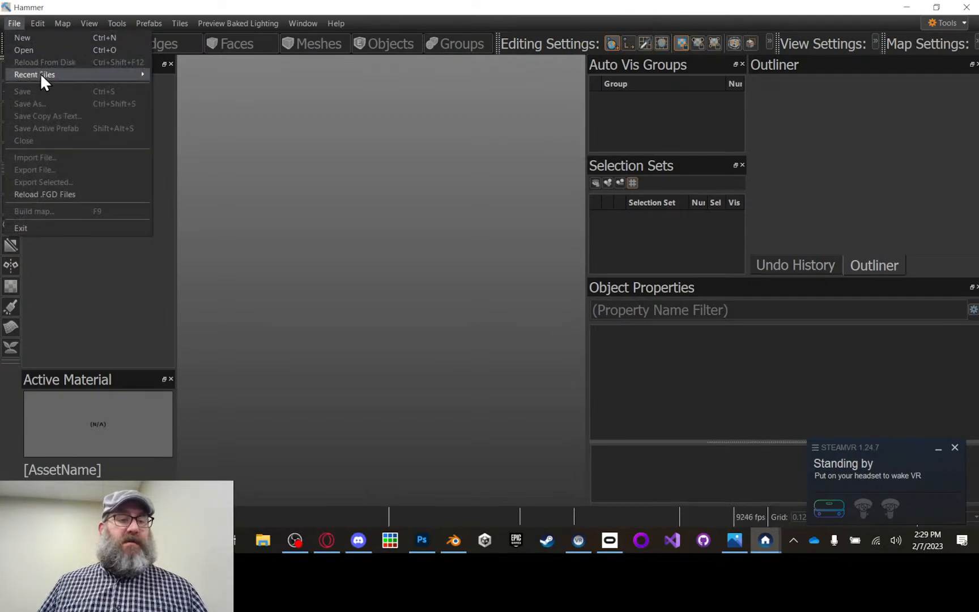
mouse_move(82, 74)
click(191, 79)
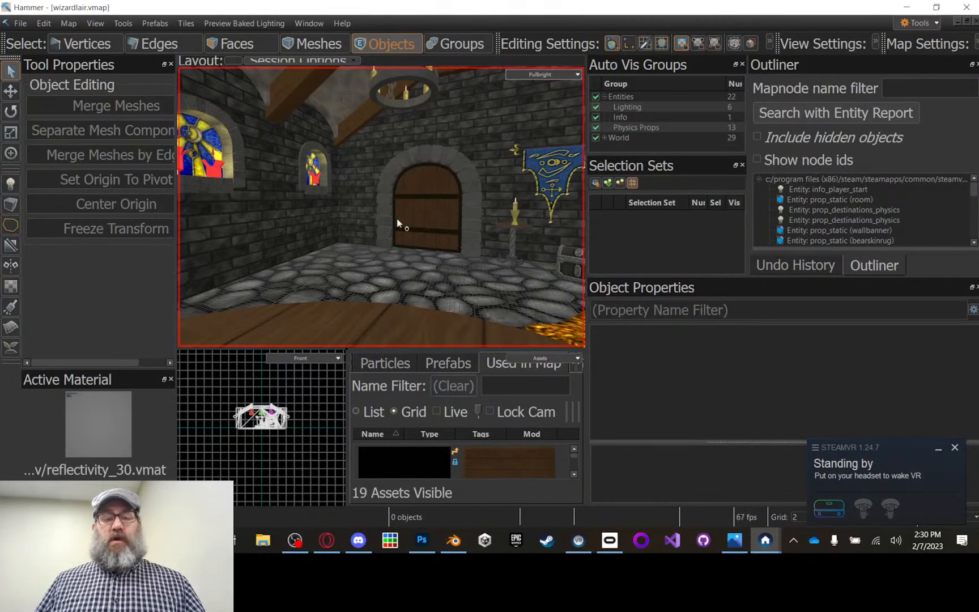
Step: Start a new block facing the bare brick wall, filter materials by "door" and make woodendoorfantasymetalbase.vmat the active material
scroll(448, 205, down, 3)
scroll(448, 208, down, 3)
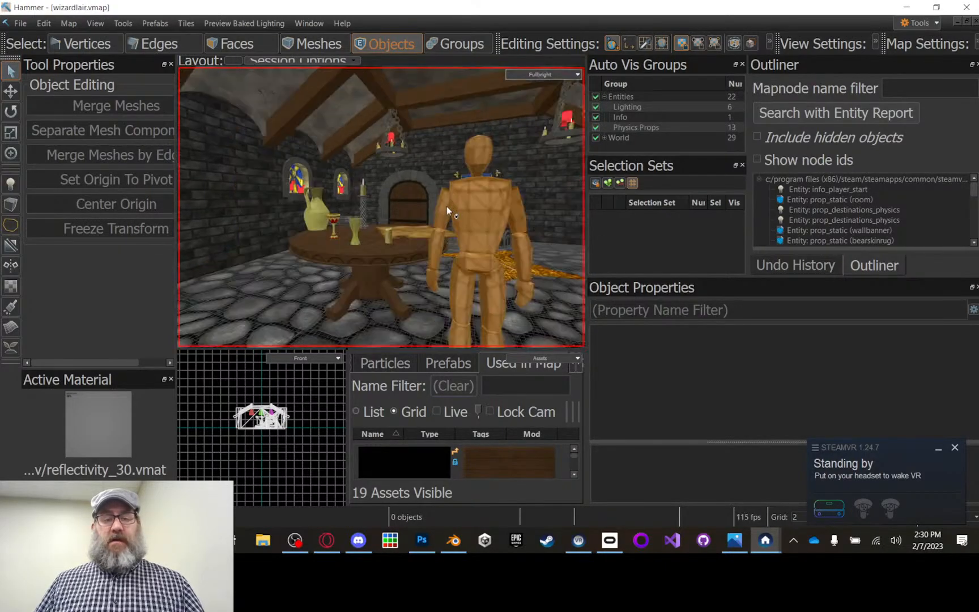
right_drag(442, 207, 380, 207)
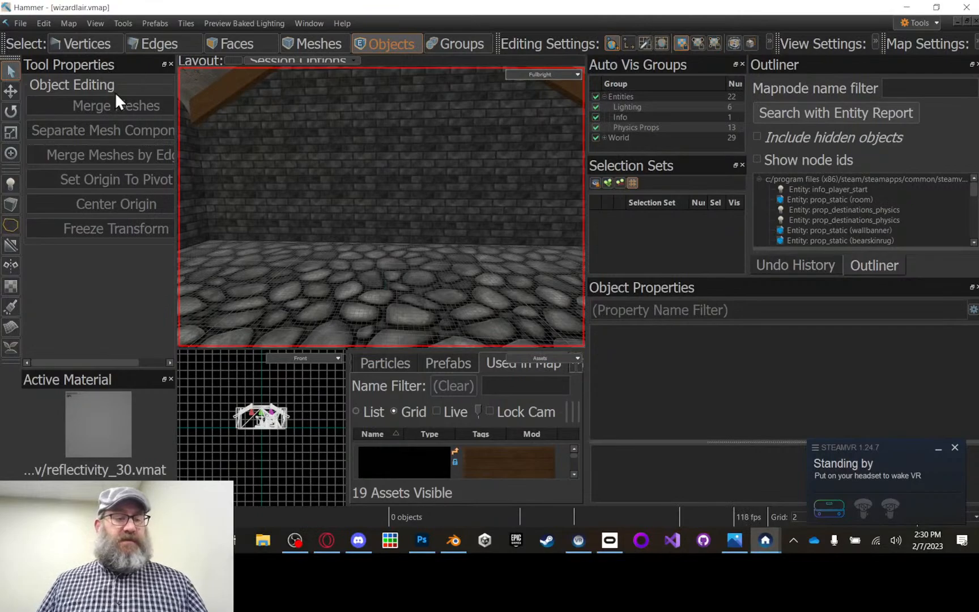
click(11, 206)
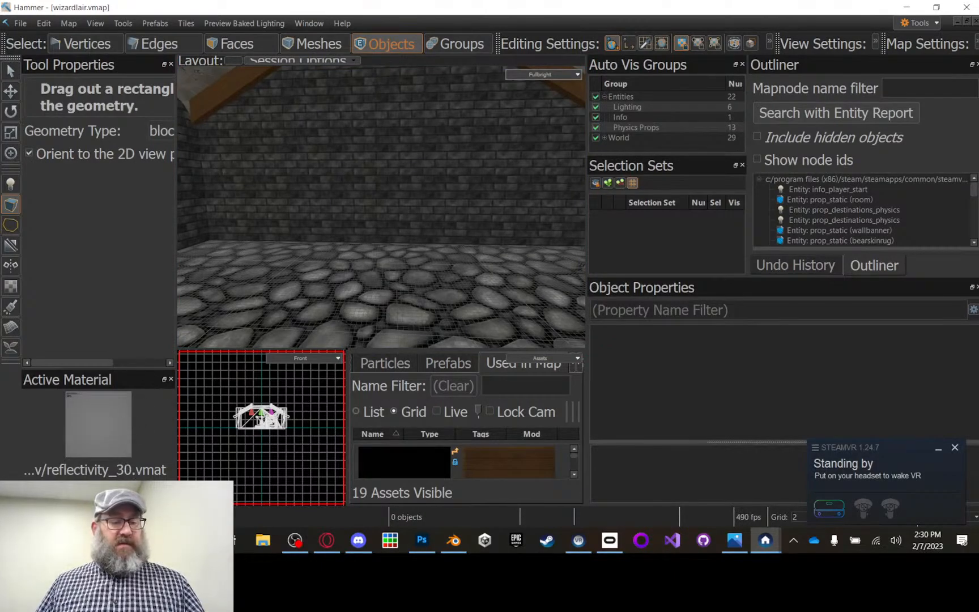
click(127, 434)
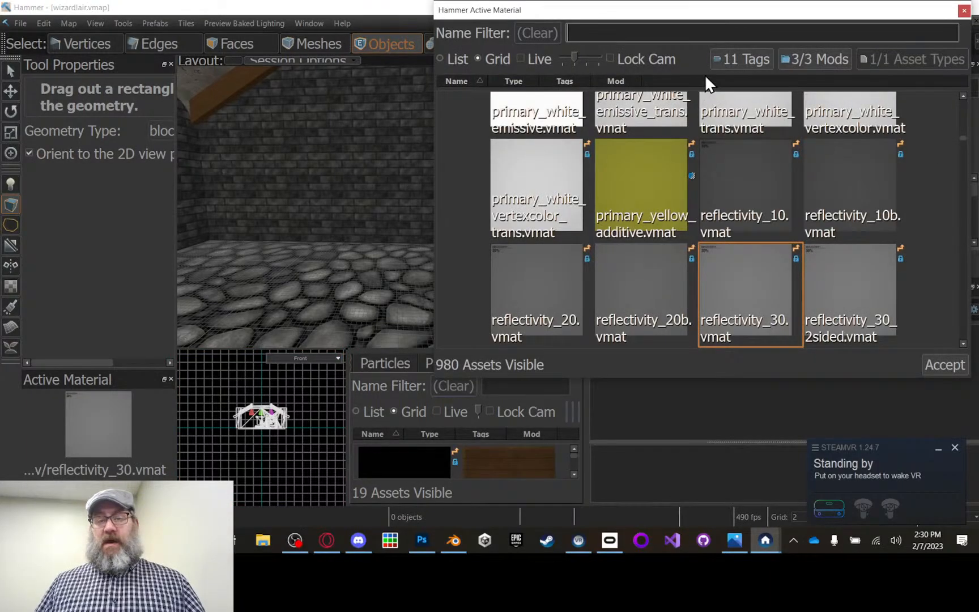
click(624, 28)
text(door)
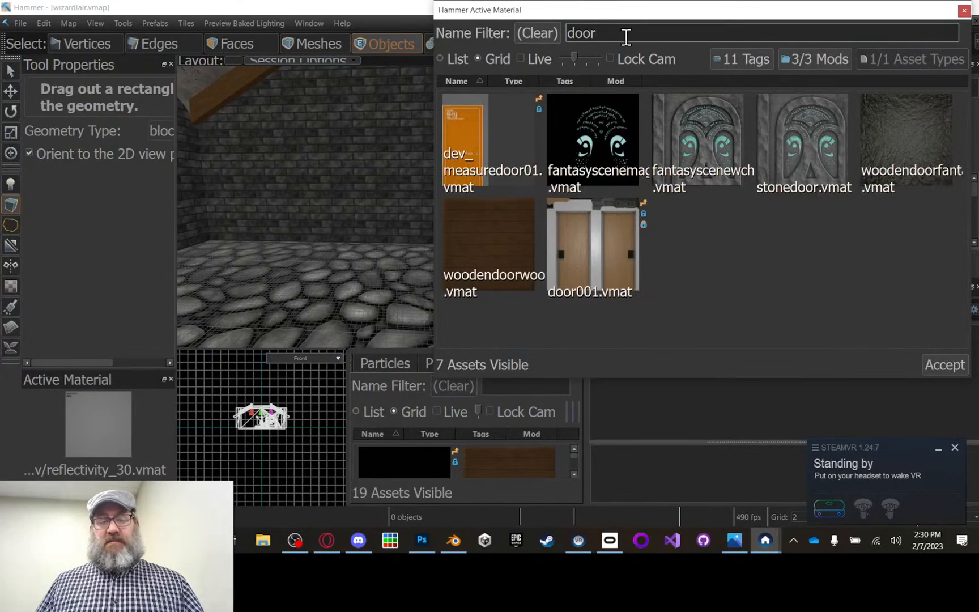
click(898, 123)
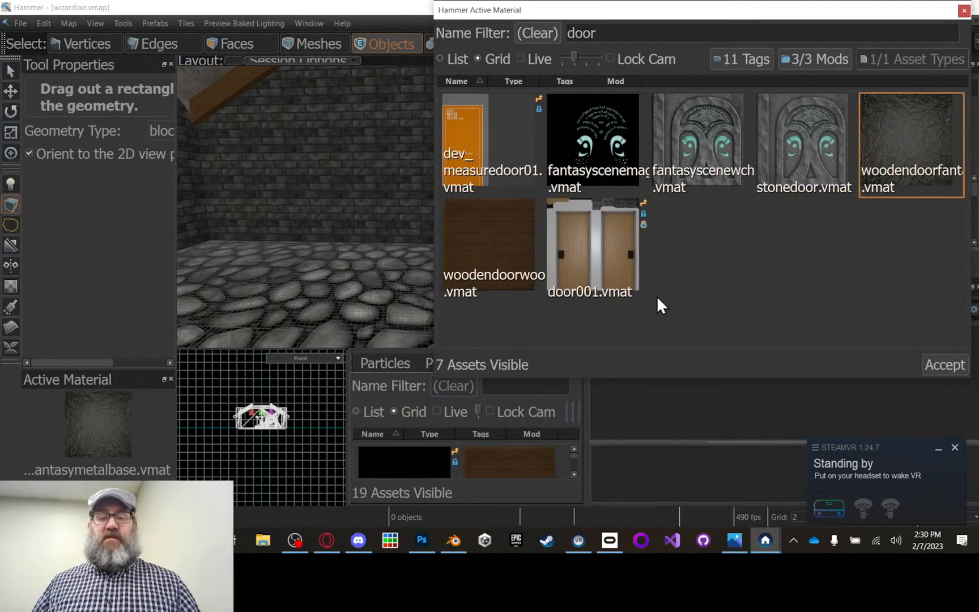
click(957, 369)
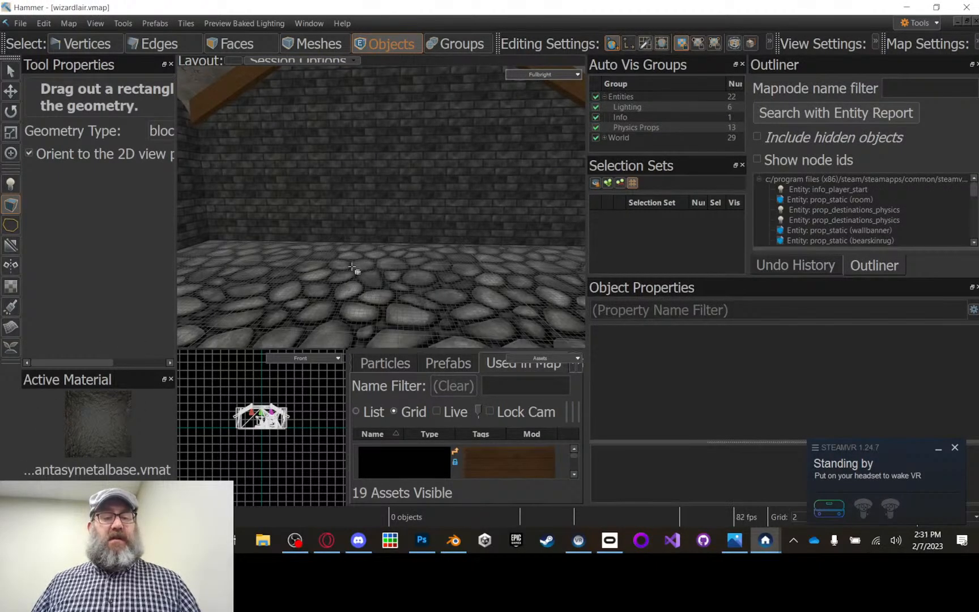
drag(340, 270, 488, 289)
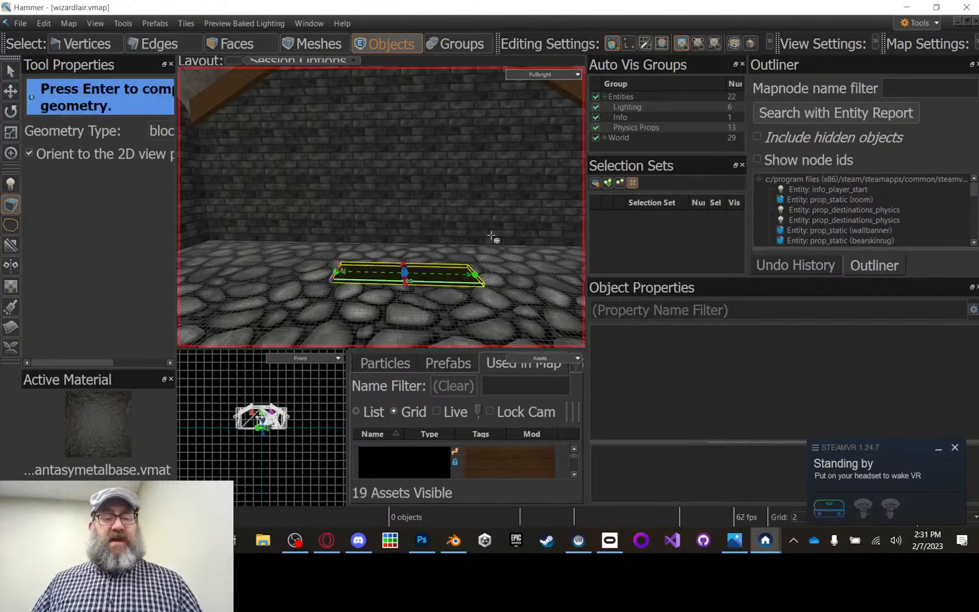
key(Return)
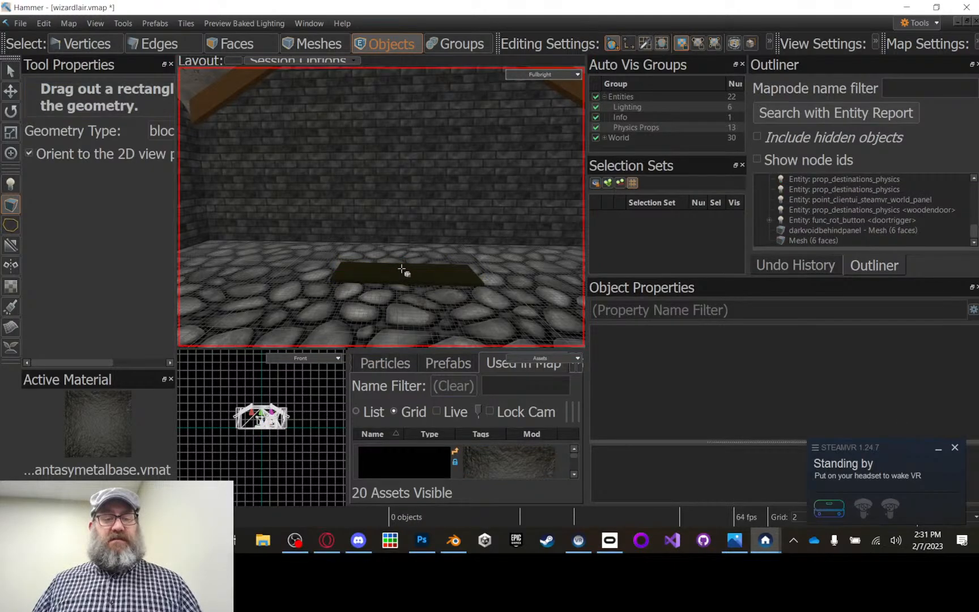
scroll(383, 264, up, 2)
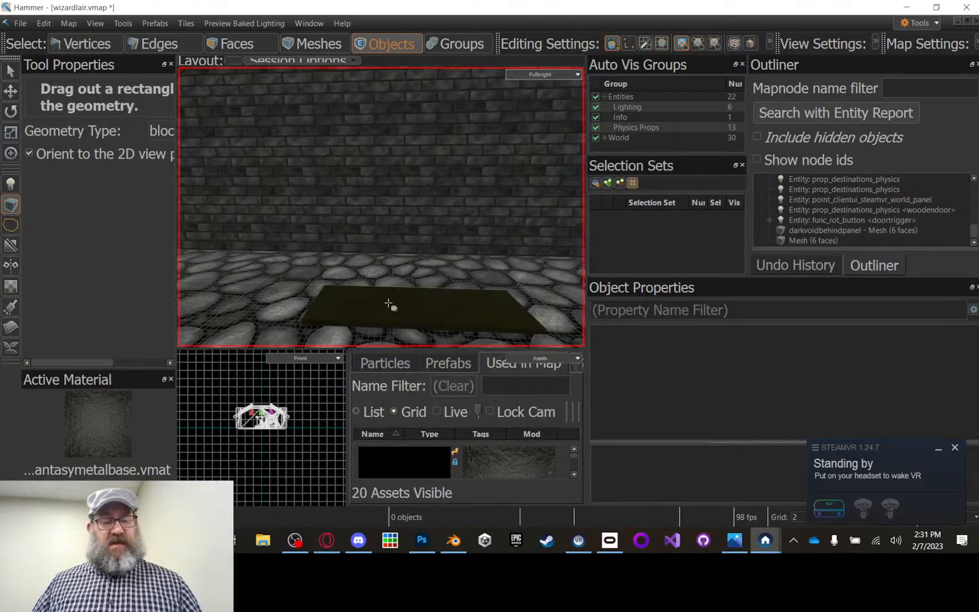
key(q)
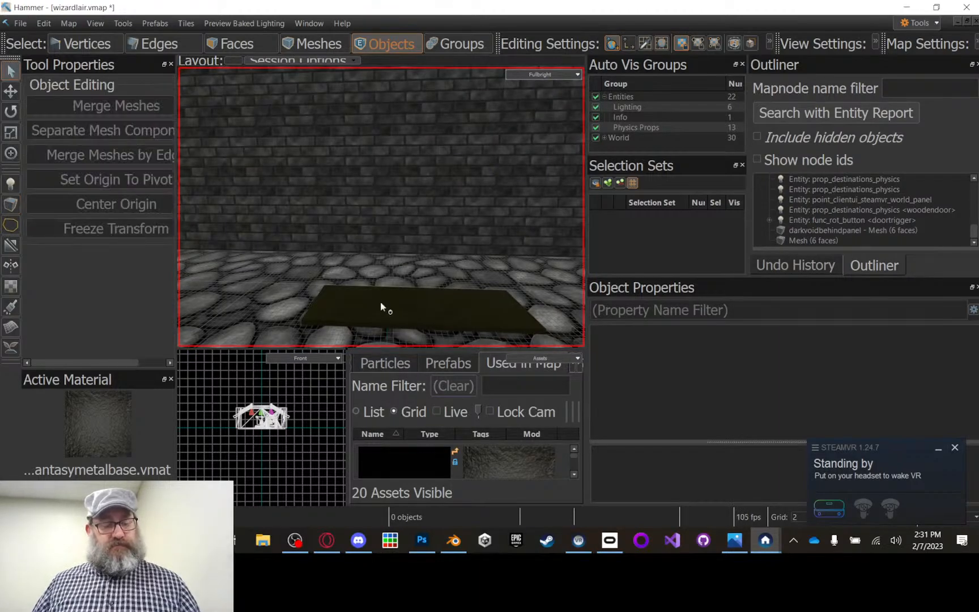
key(alt)
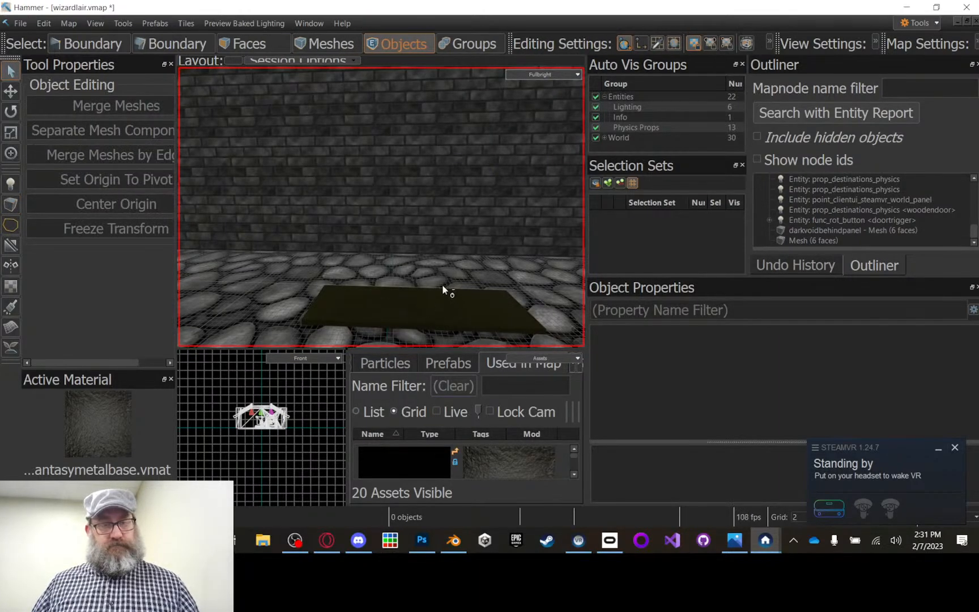
key(ctrl+z)
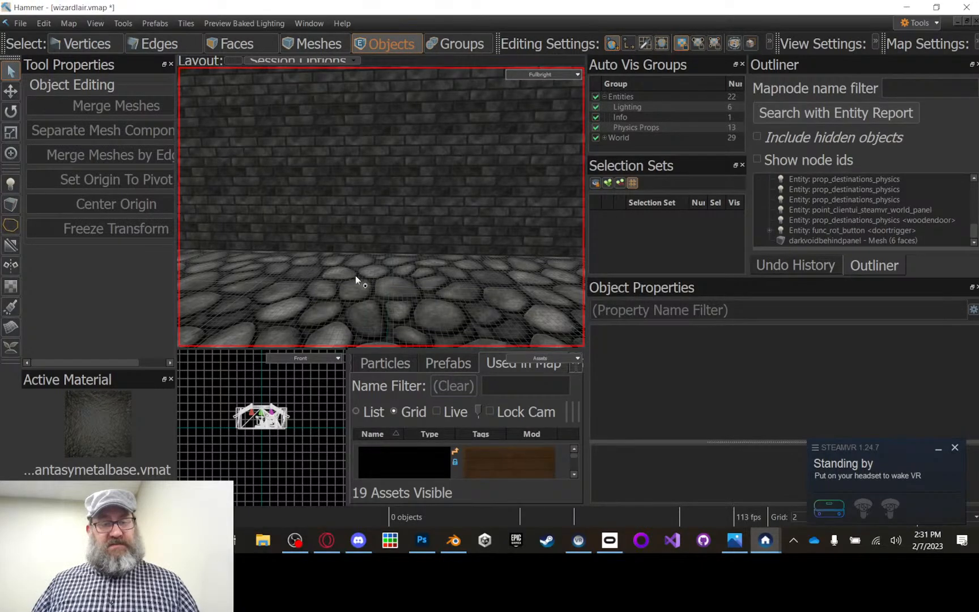
Step: Create an upright door-shaped block about 12 wide, 58 long and 90 high on the floor in front of the brick wall
click(9, 206)
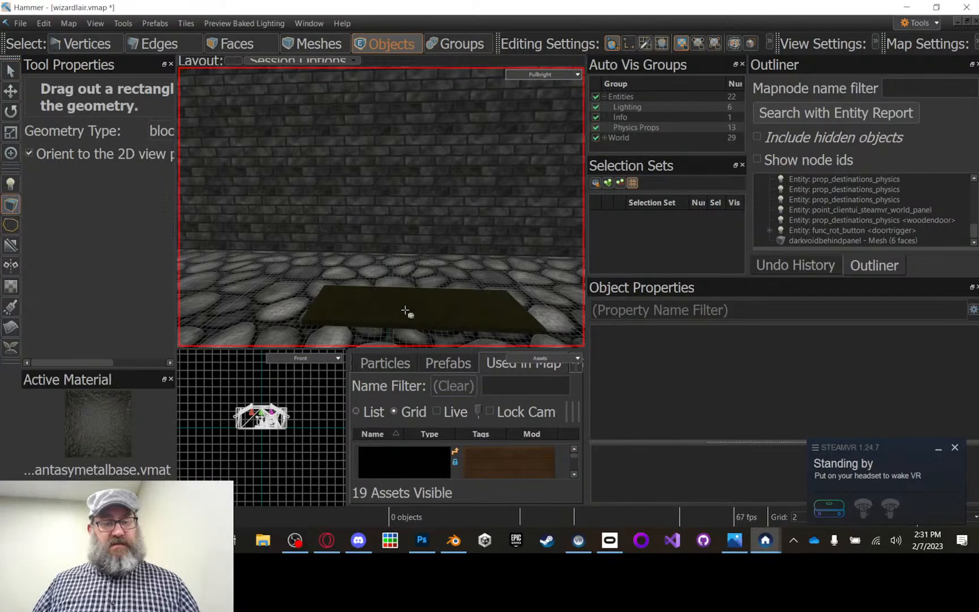
key(Escape)
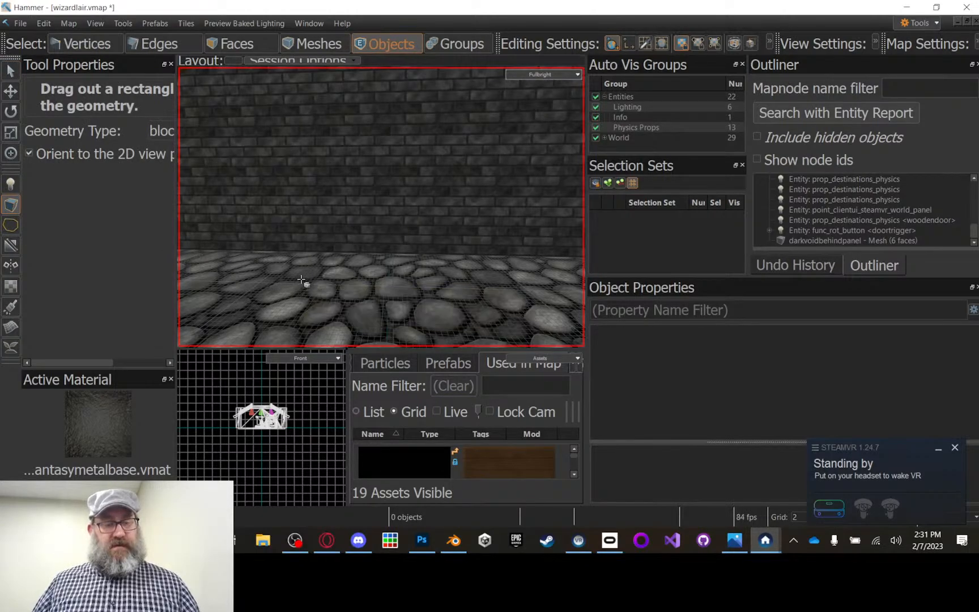
drag(302, 280, 350, 84)
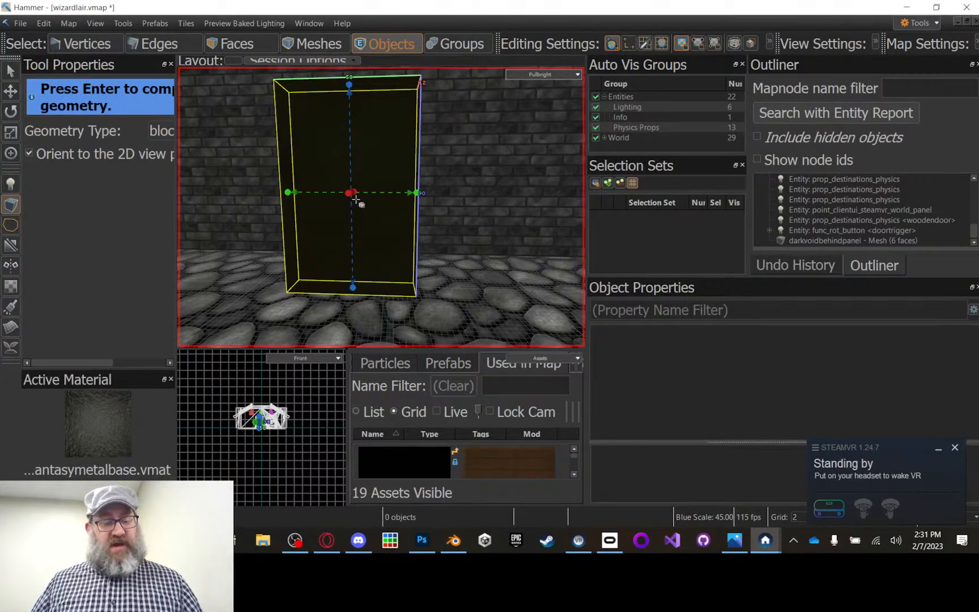
key(shift)
key(ctrl+t)
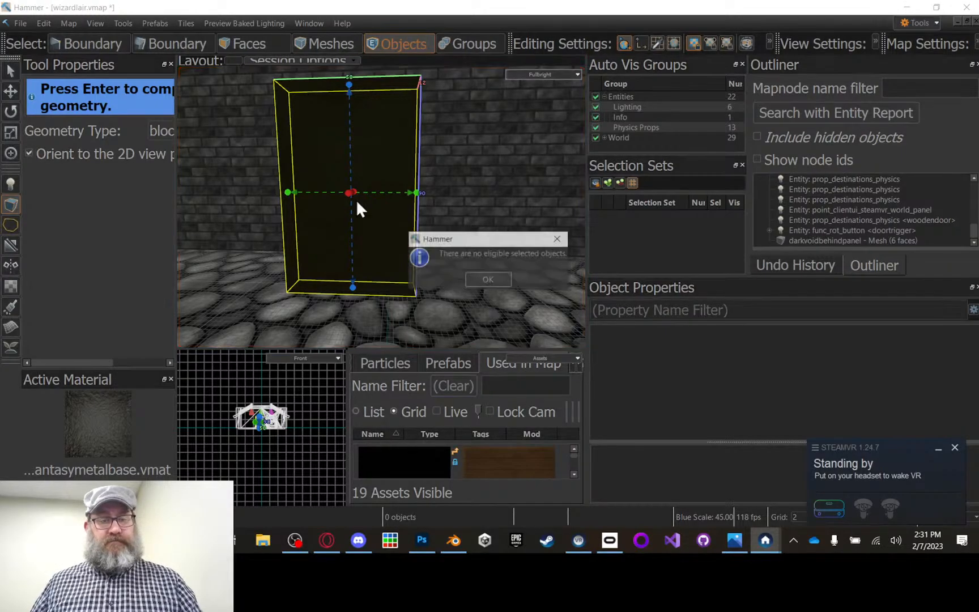
click(488, 279)
key(Return)
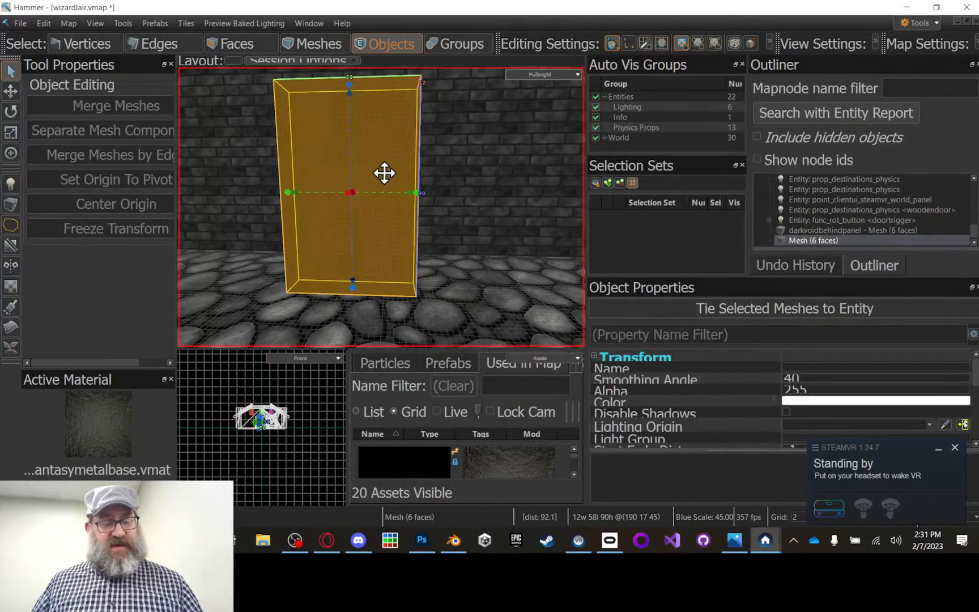
Step: Tie the upright block to a trigger_multiple entity and shift it 17 units sideways along the wall
key(ctrl+t)
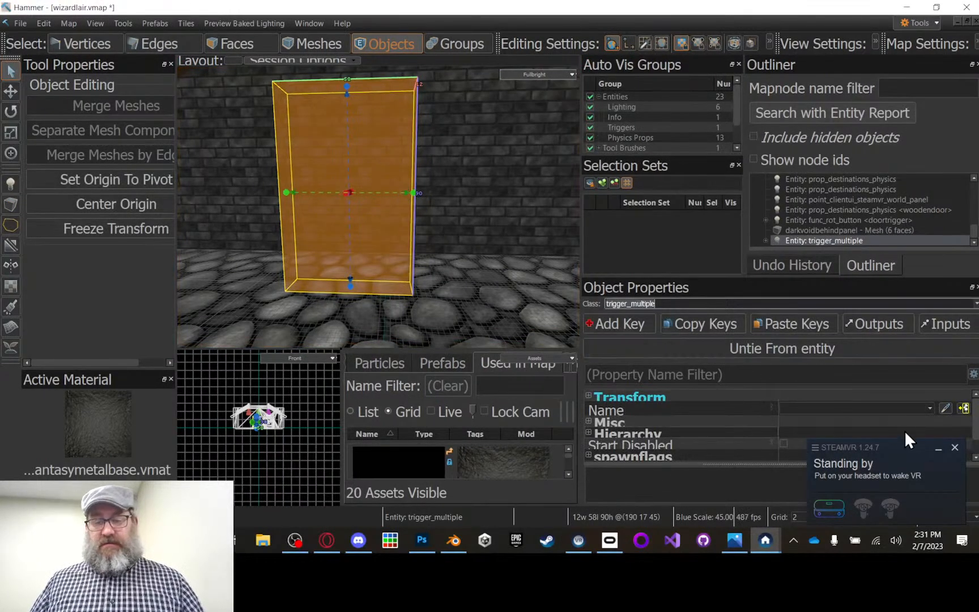
drag(890, 445, 137, 197)
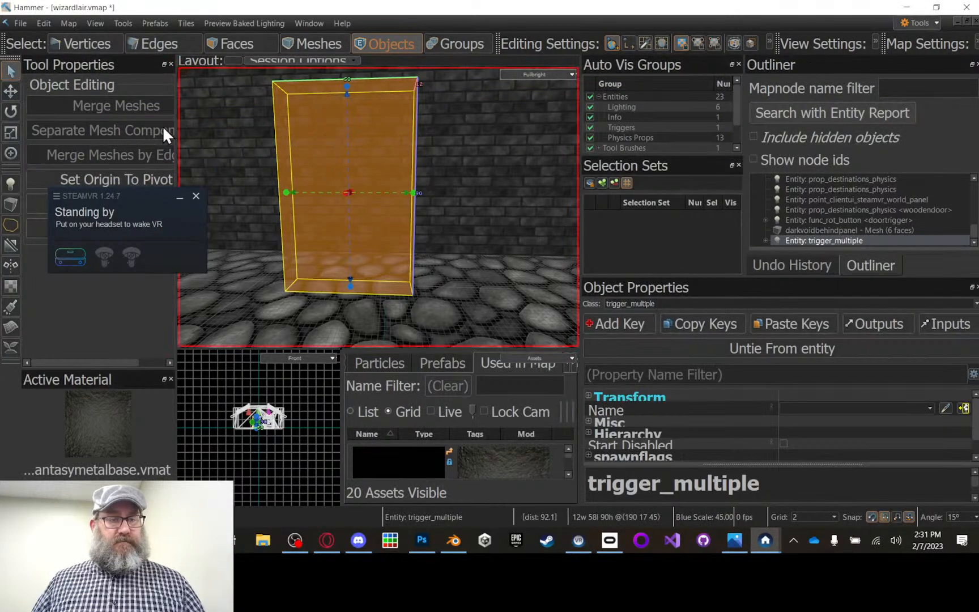
click(9, 92)
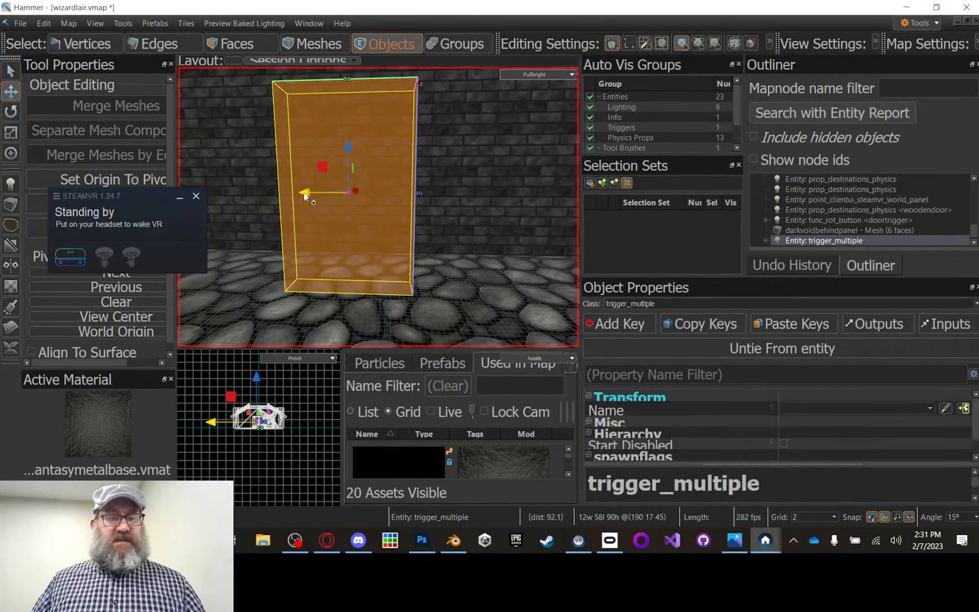
drag(352, 191, 380, 203)
click(498, 194)
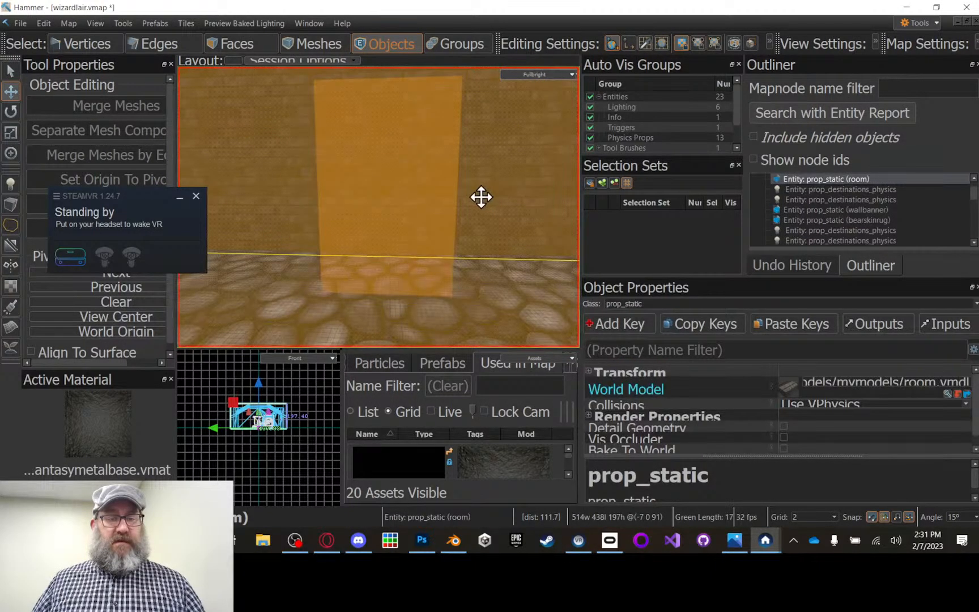
scroll(464, 199, up, 3)
click(395, 199)
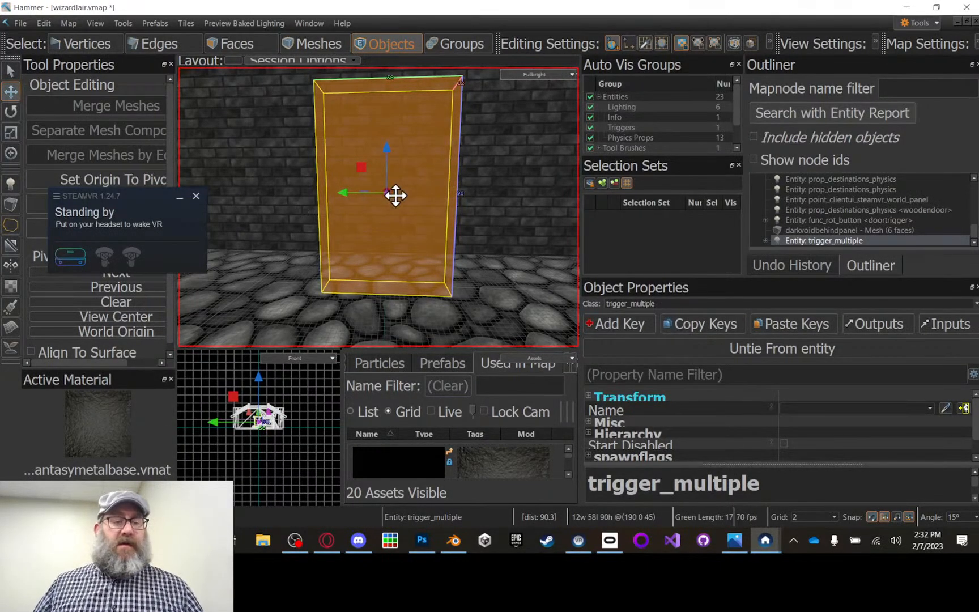
click(514, 215)
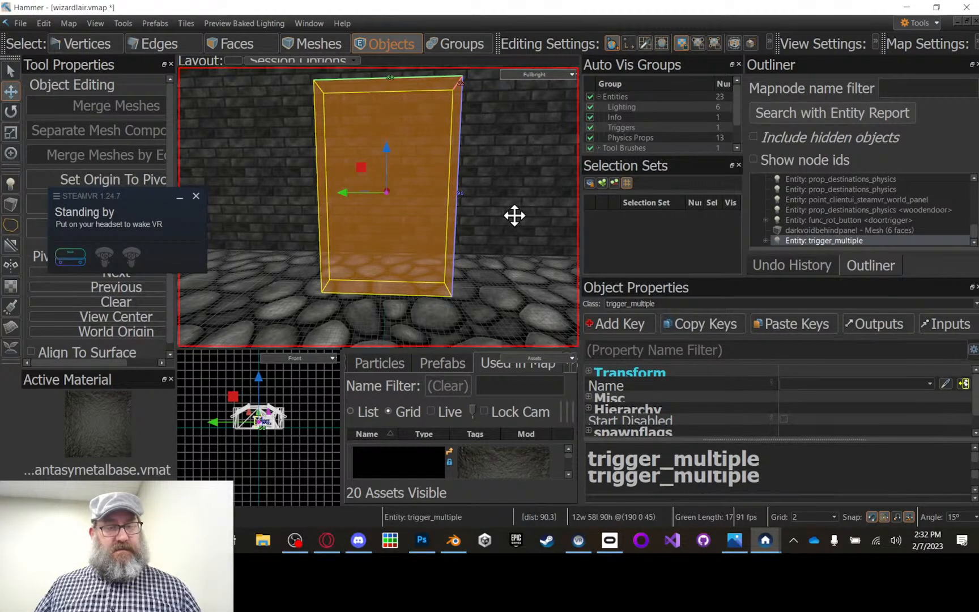
click(386, 203)
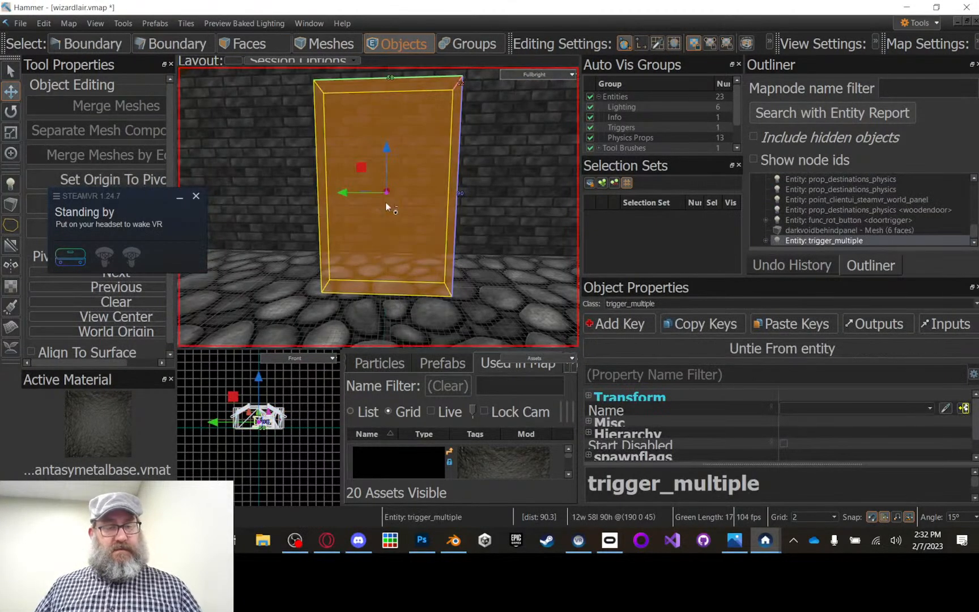
Step: Keep the upright block's solids in the existing entity and change its class to func_rot_button
key(ctrl+t)
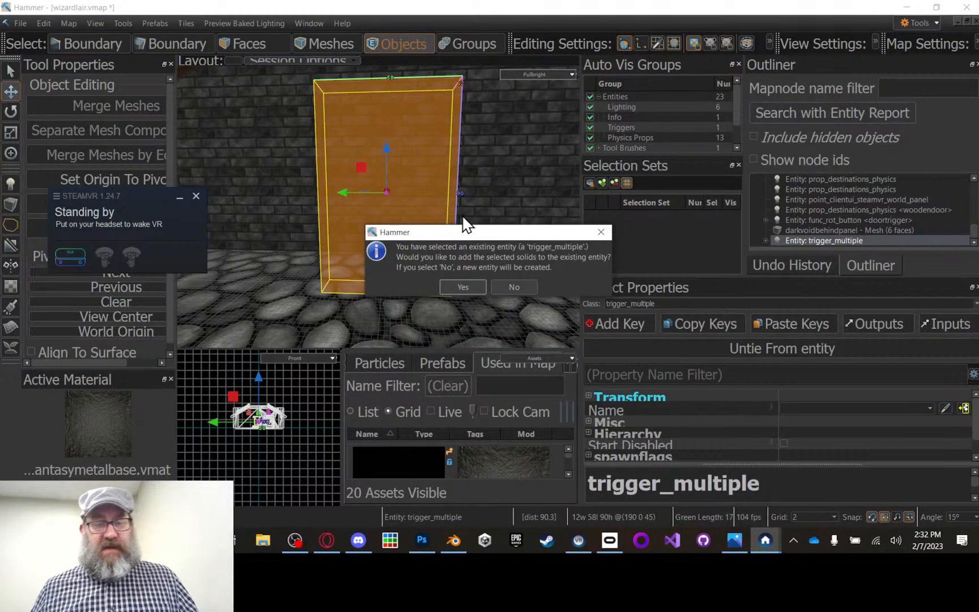
click(466, 285)
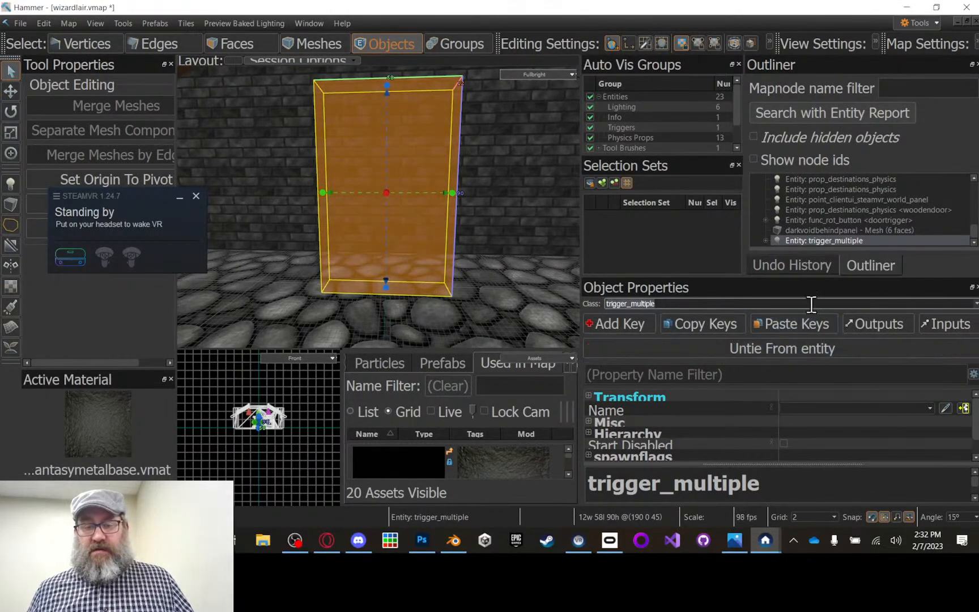
click(971, 304)
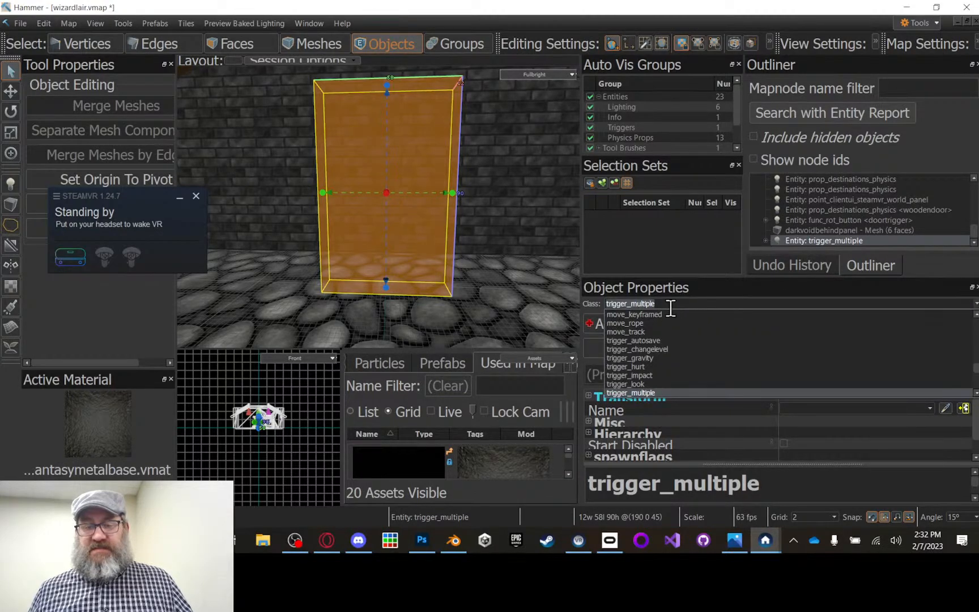
text(fu)
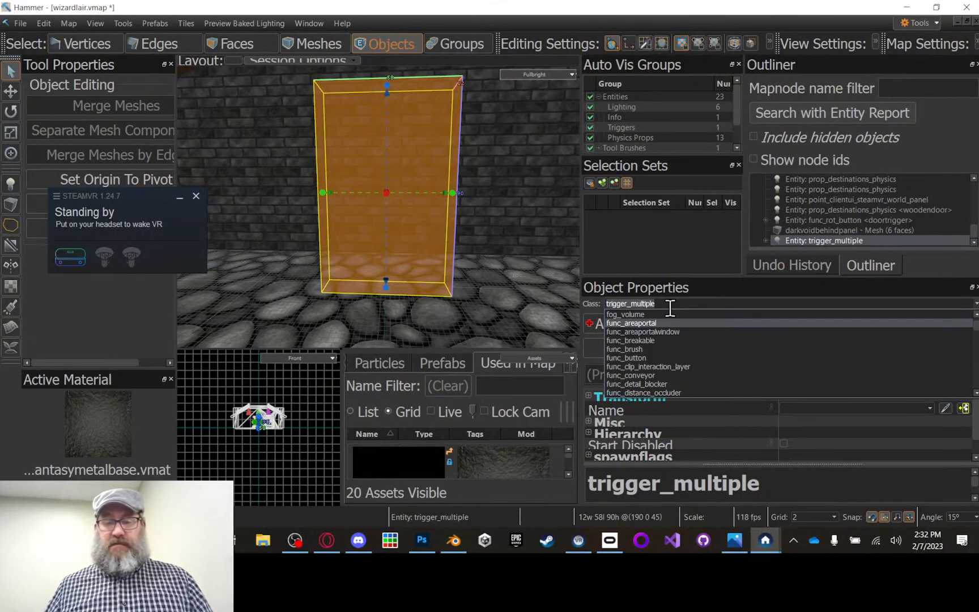
click(669, 307)
text(f)
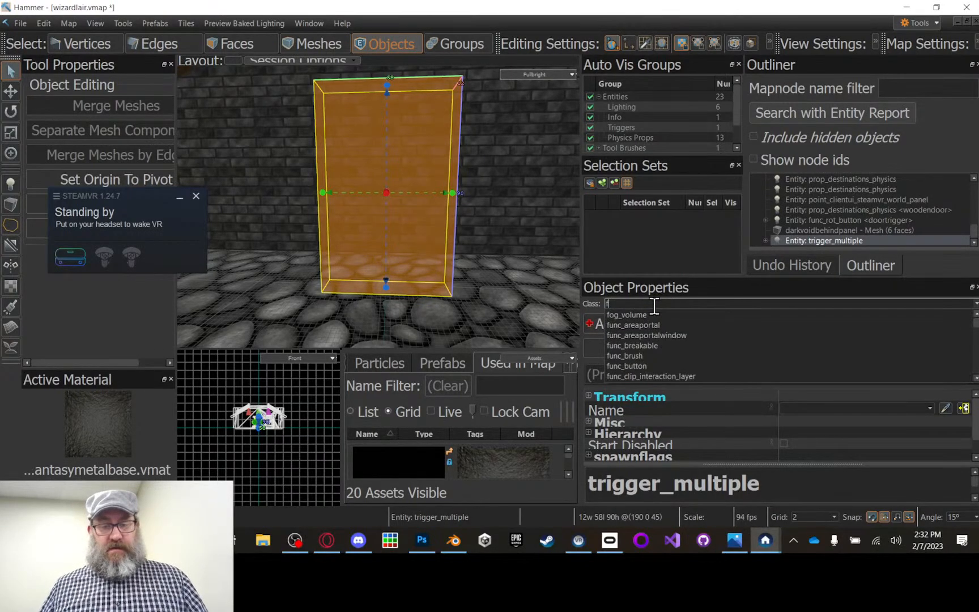
text(unc)
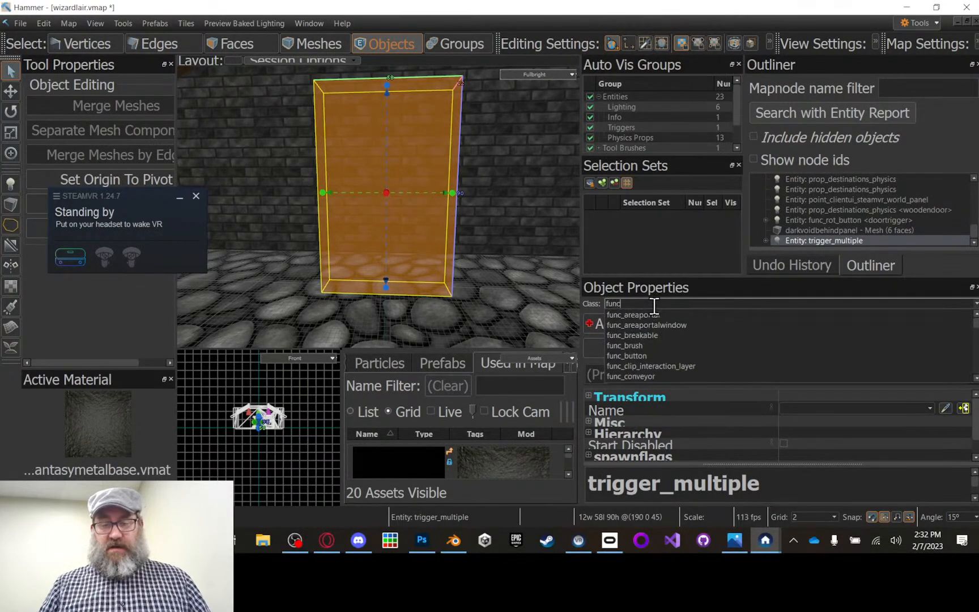
text(_)
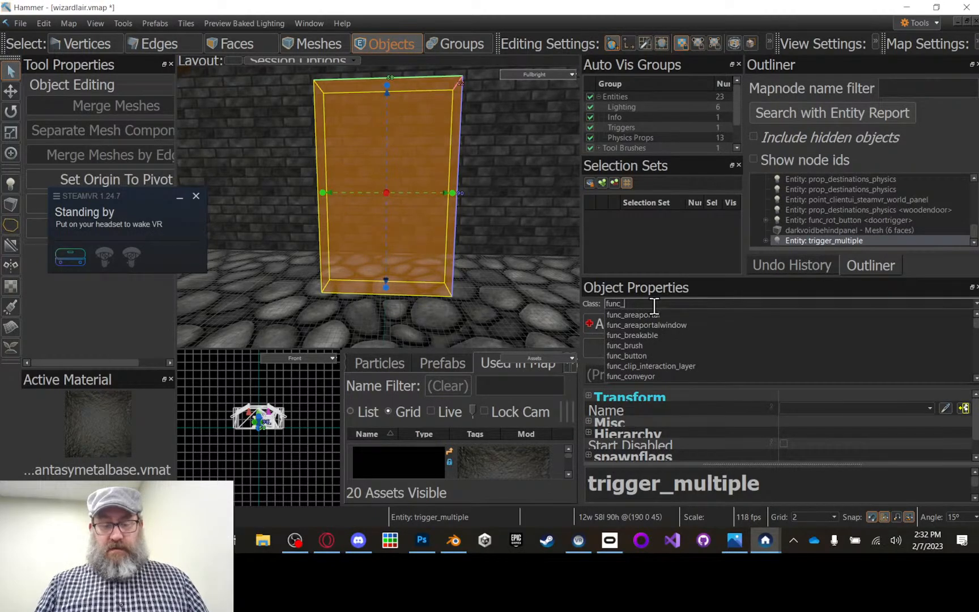
text(ro)
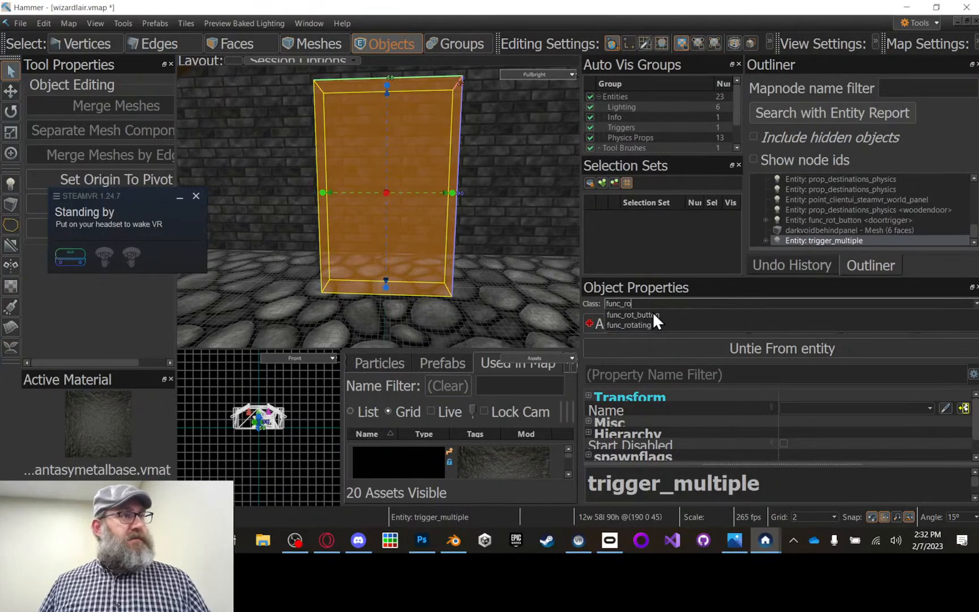
click(653, 313)
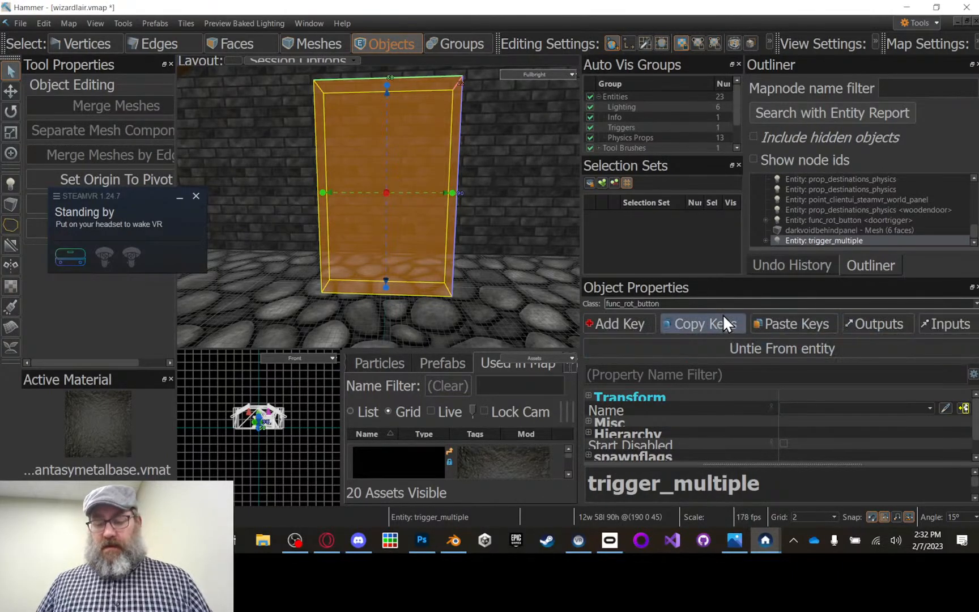
key(Return)
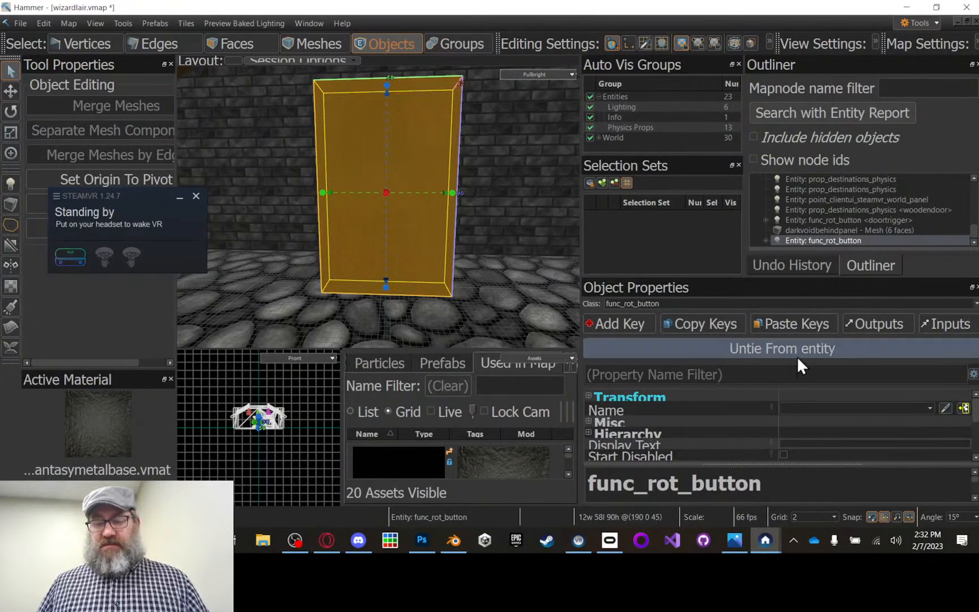
Step: Review the func_rot_button's properties, including speed, sounds, delay before reset and rotation distance
scroll(761, 397, down, 1)
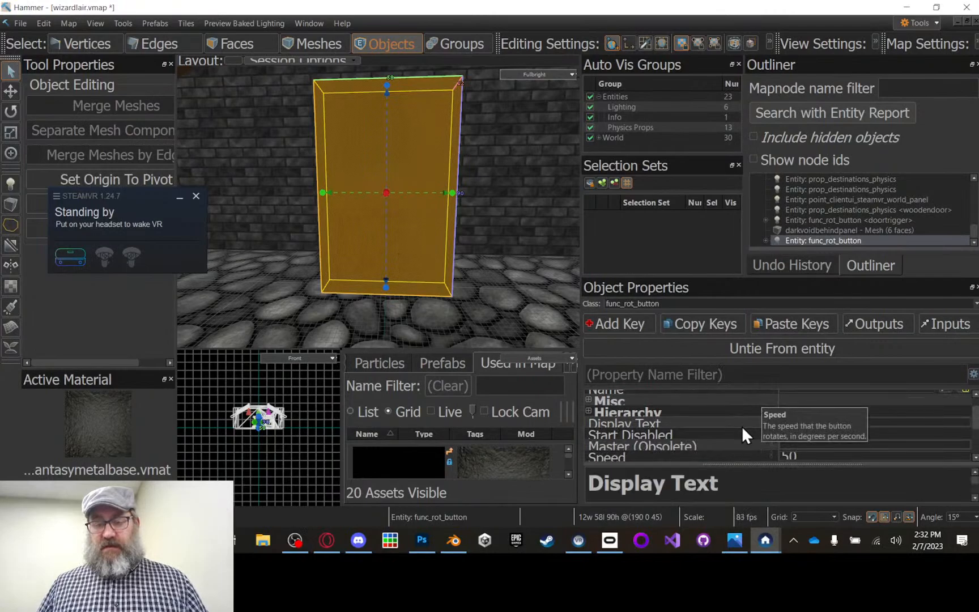
scroll(787, 415, down, 1)
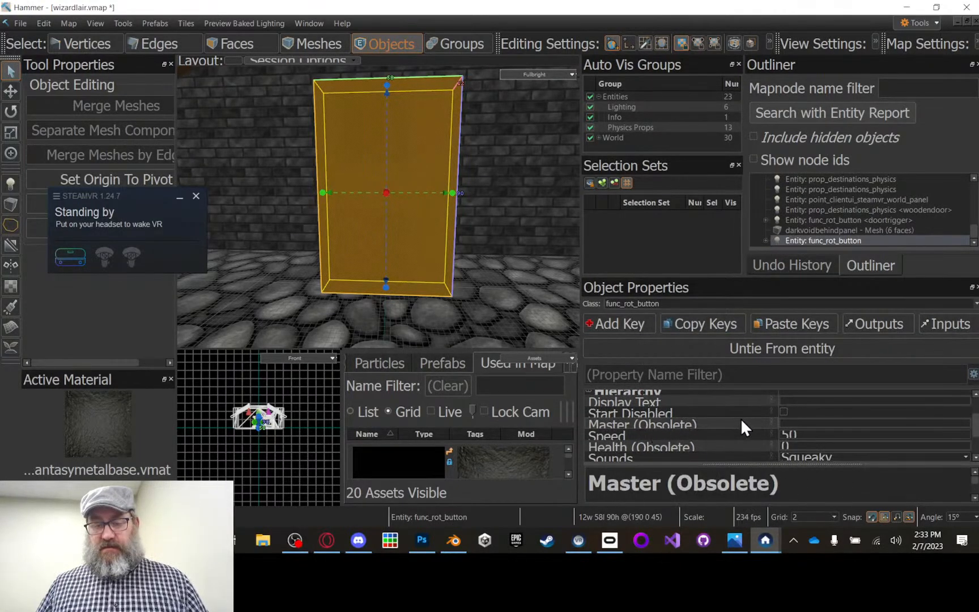
scroll(758, 434, down, 1)
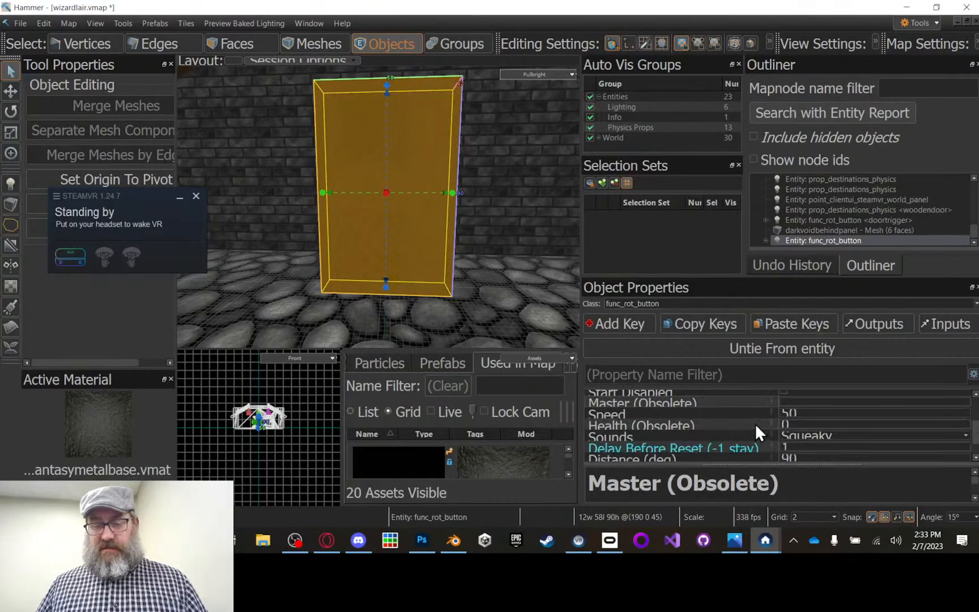
click(807, 412)
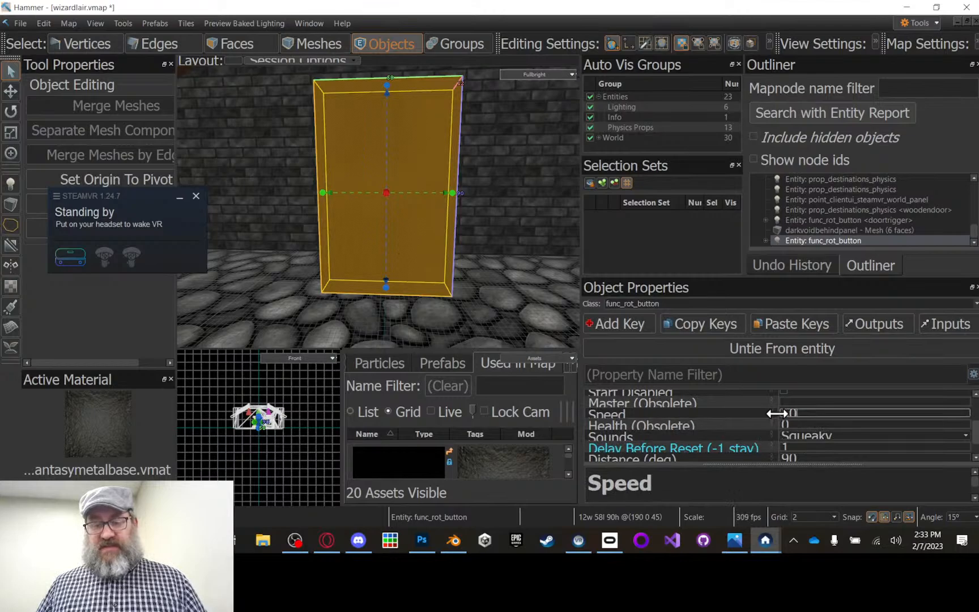
scroll(762, 430, down, 1)
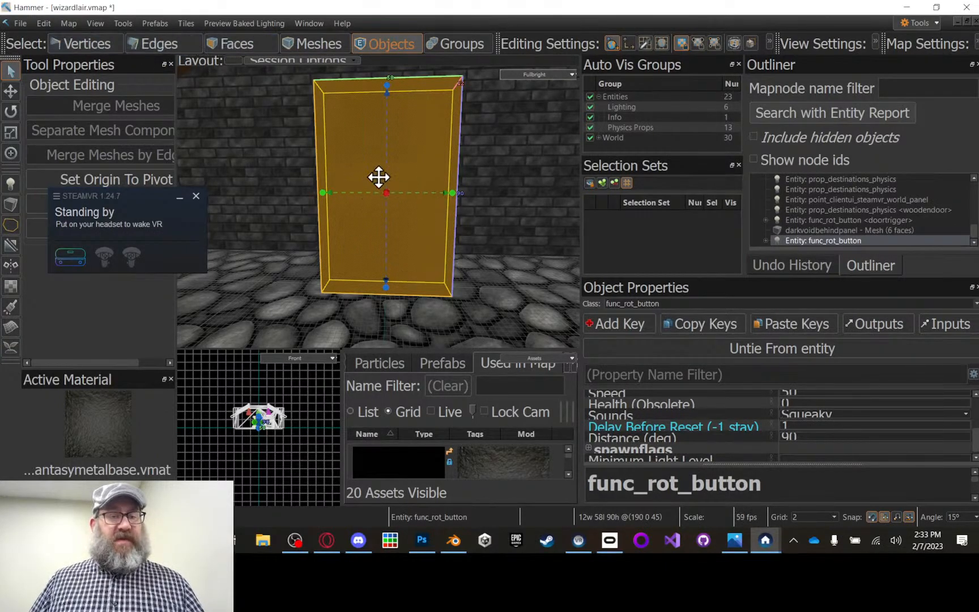
Step: Select the door block's mesh inside the func_rot_button entity
click(243, 44)
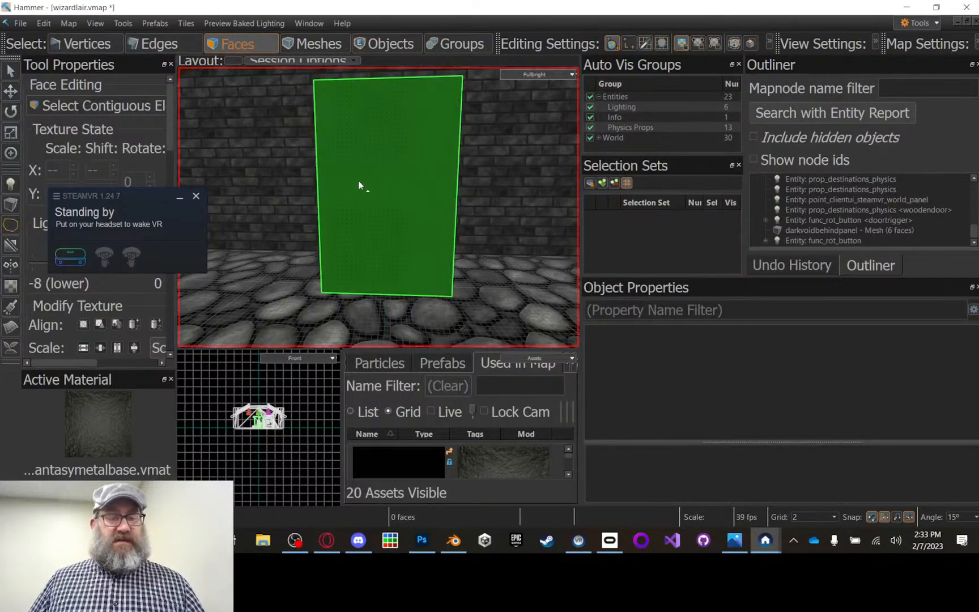
key(z)
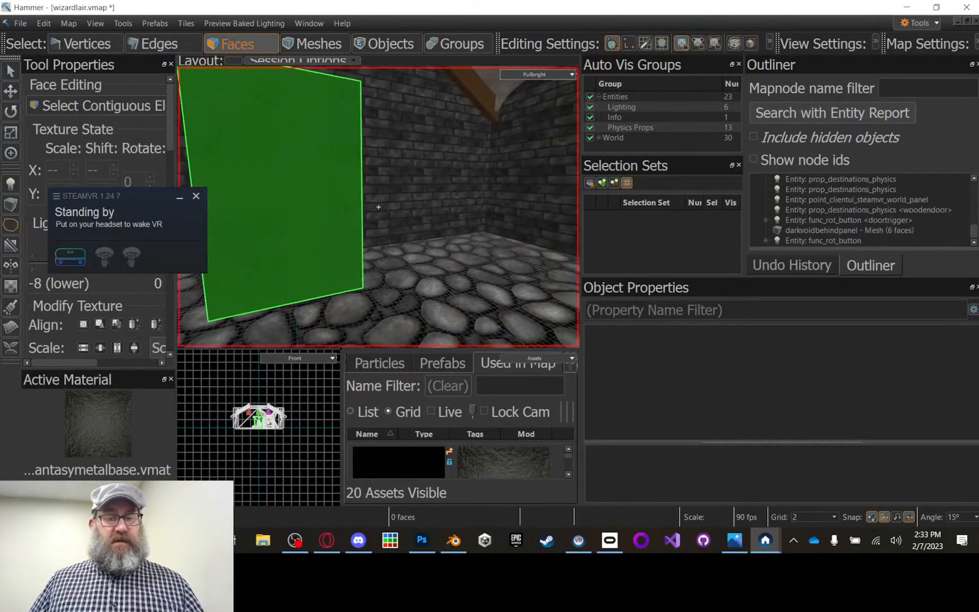
key(z)
key(w)
key(z)
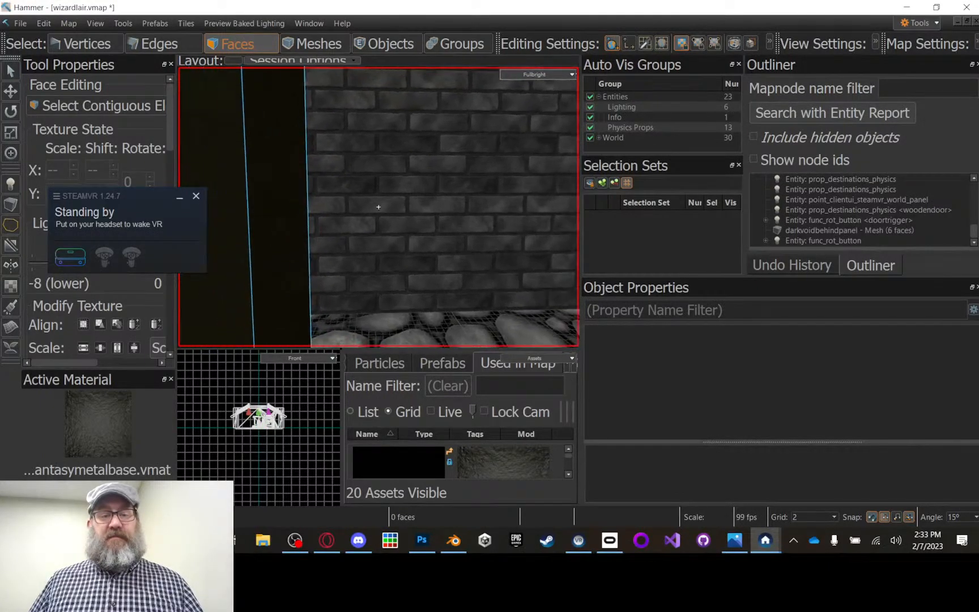
key(z)
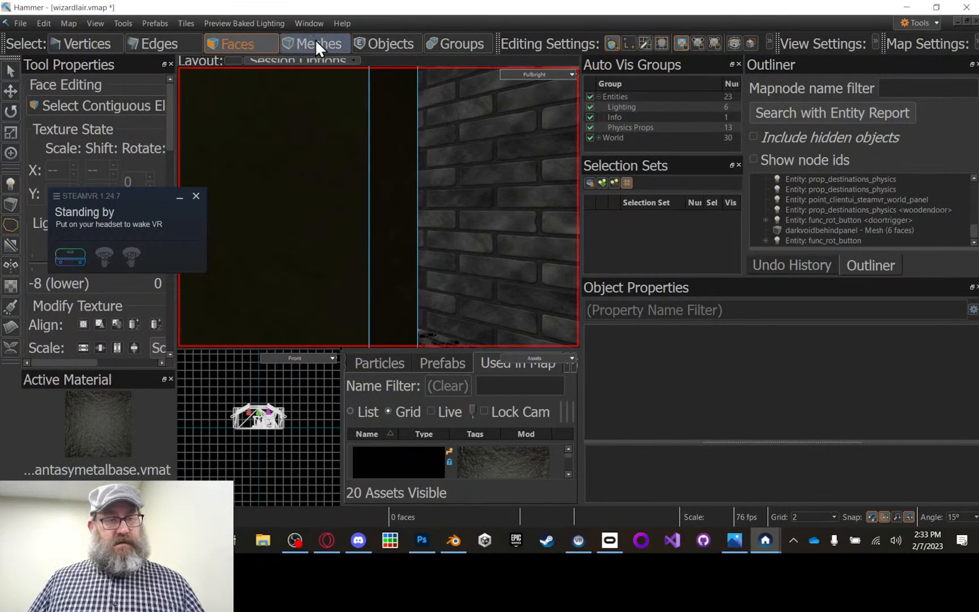
click(315, 44)
scroll(354, 133, down, 5)
click(340, 154)
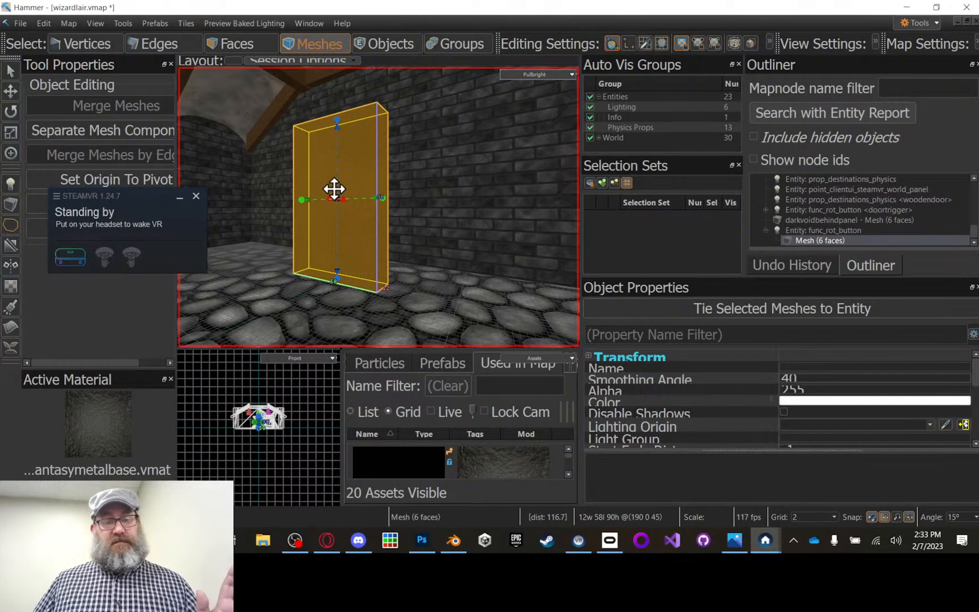
Step: Move the selected mesh's pivot about 26 units along the red axis, perpendicular to the door face
click(10, 150)
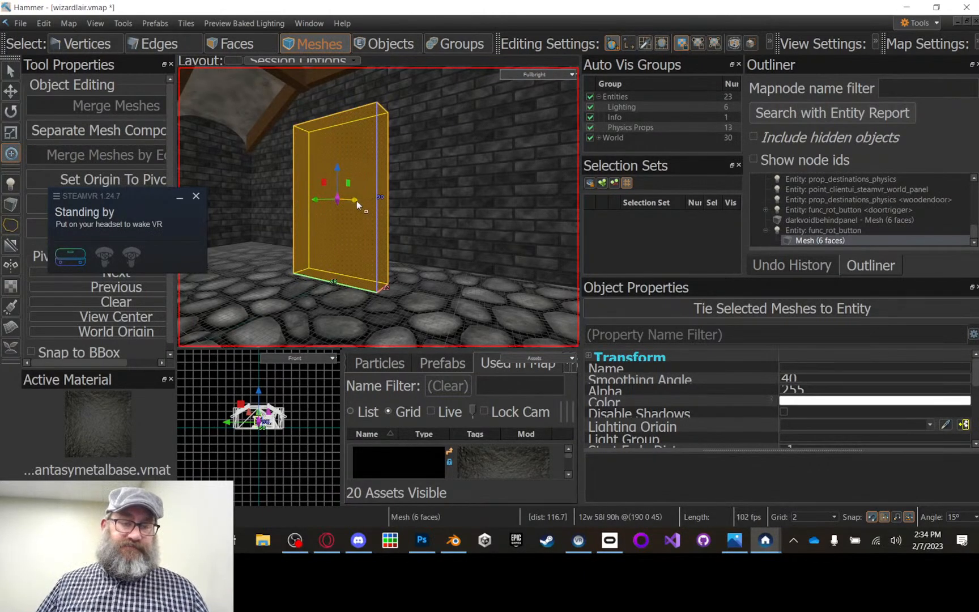
drag(355, 200, 349, 198)
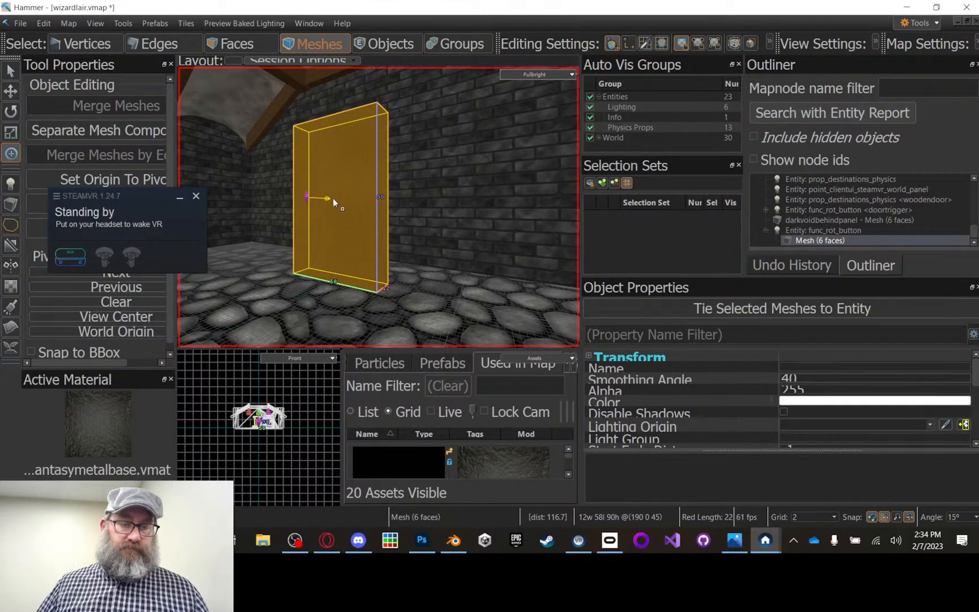
drag(330, 196, 329, 197)
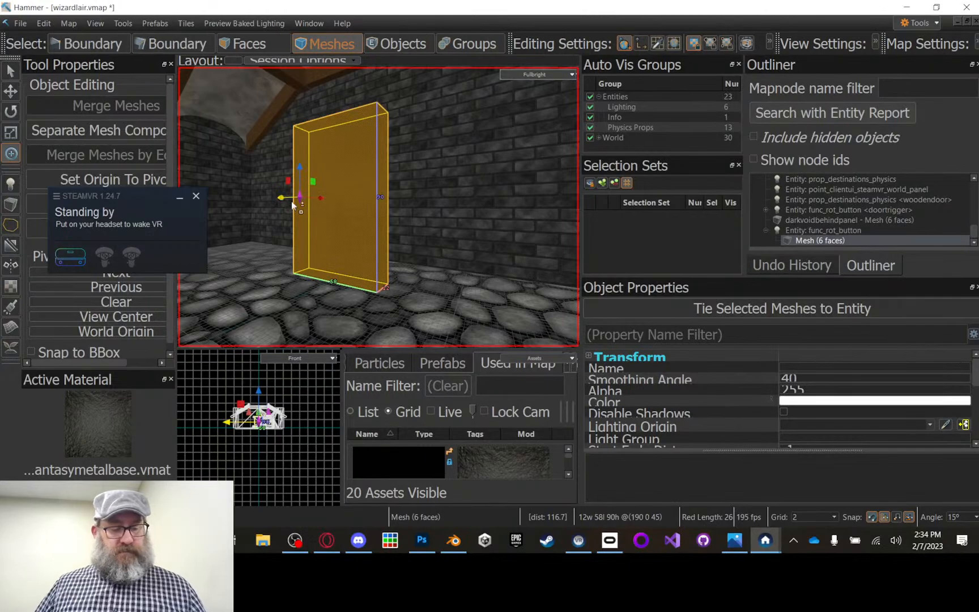
Step: Shift the pivot 28 units along the green axis to the door's side edge and set the mesh's origin to it
key(shift+a)
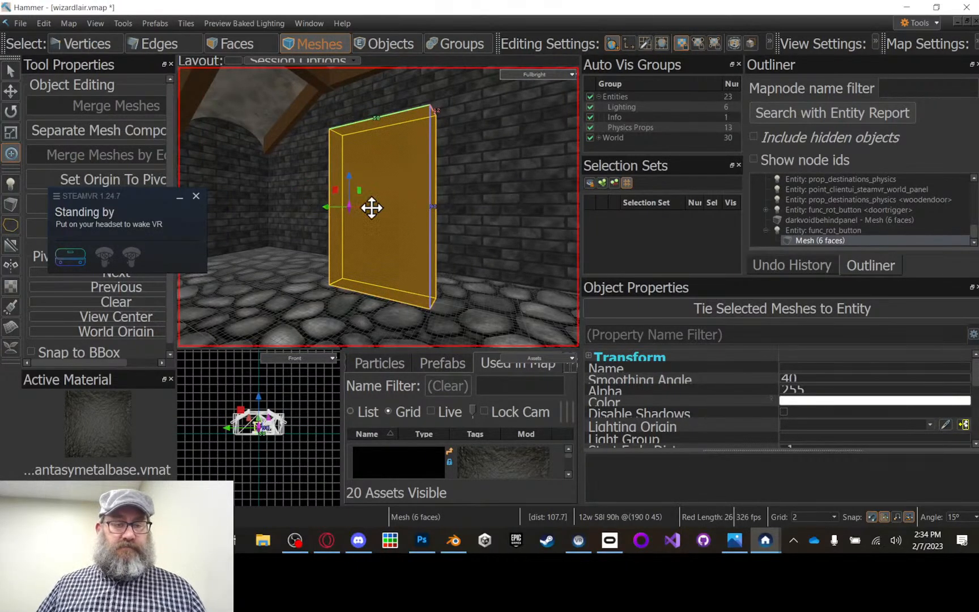
scroll(359, 195, up, 5)
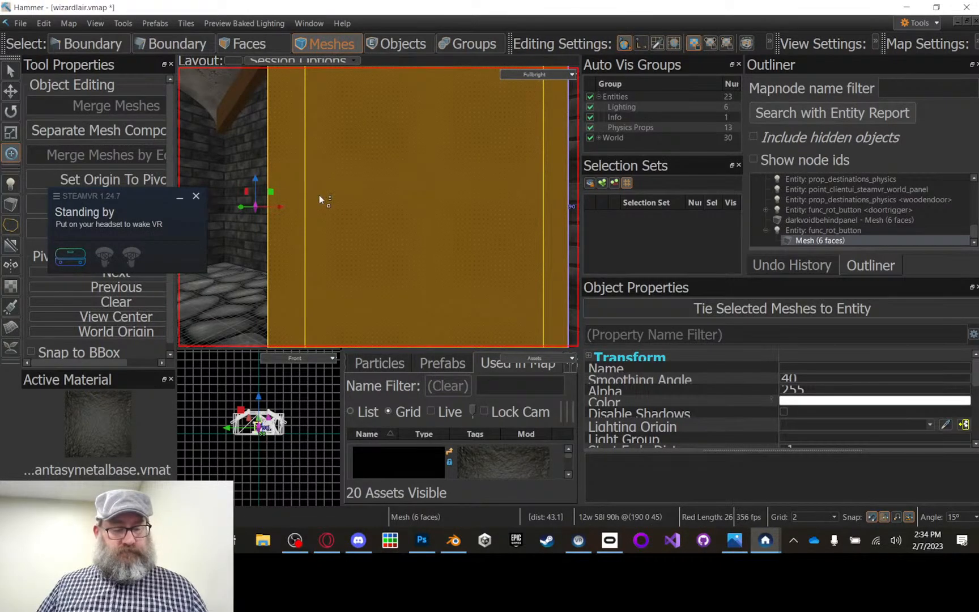
scroll(321, 202, down, 5)
right_drag(319, 195, 379, 207)
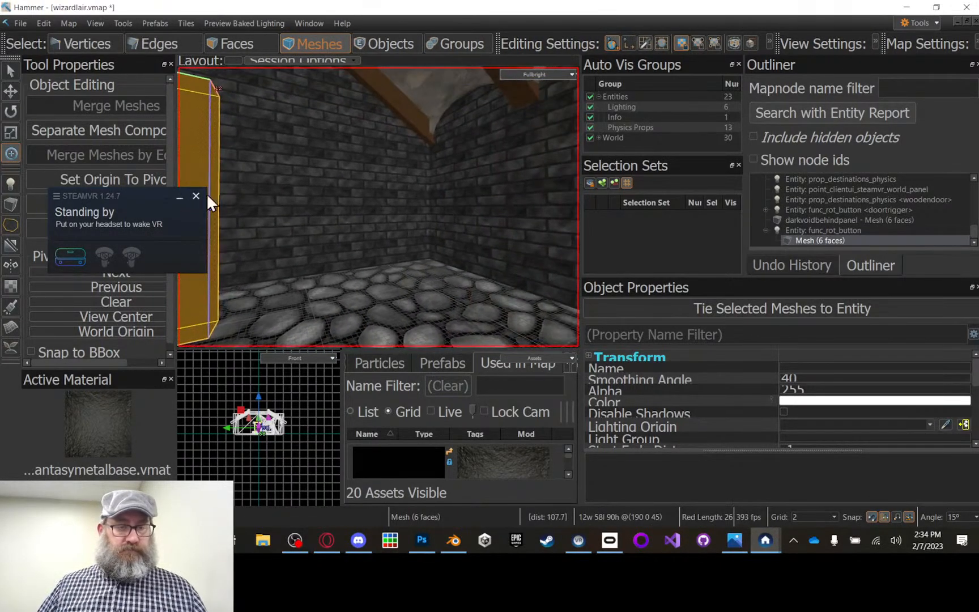
shift+right_click(386, 197)
shift+right_drag(345, 201, 369, 219)
scroll(349, 220, up, 4)
scroll(442, 242, down, 3)
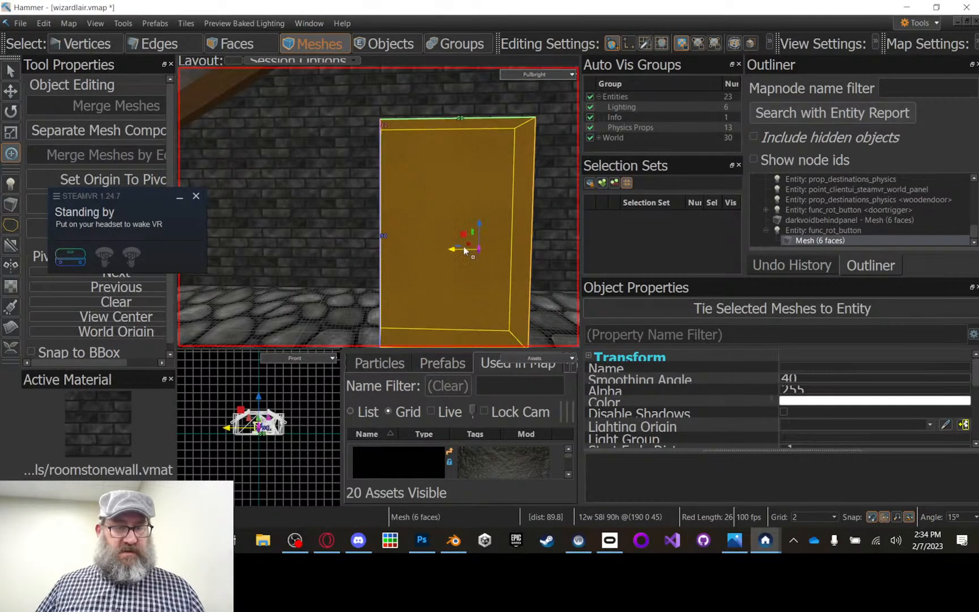
drag(464, 250, 368, 232)
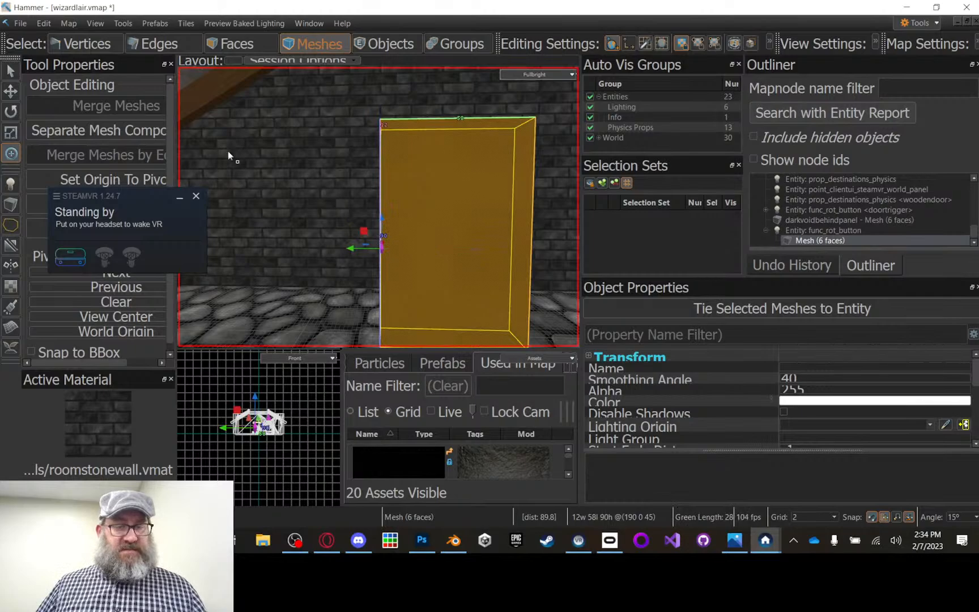
click(121, 176)
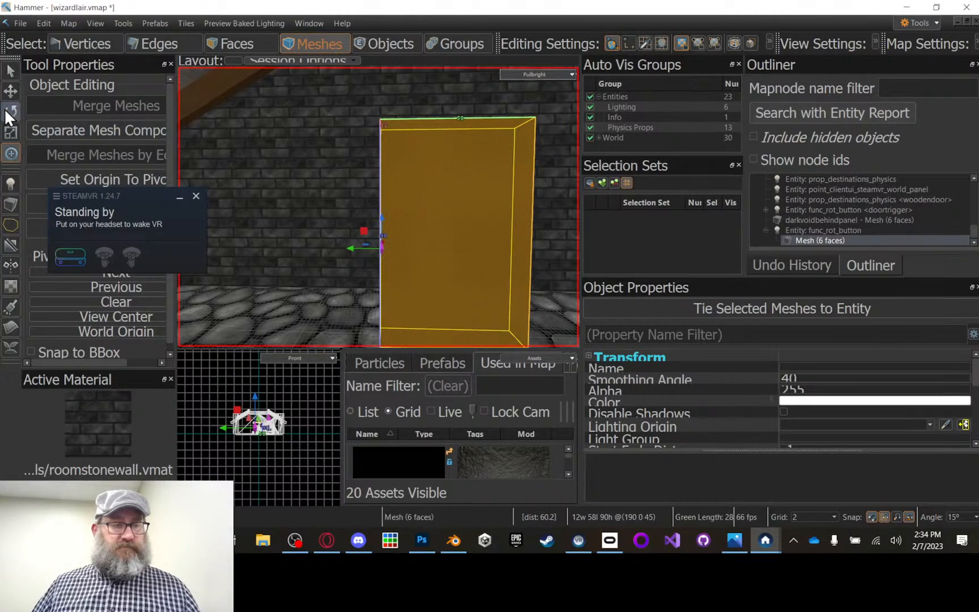
Step: Move the SteamVR status window off the tool properties and build the map with Full Compile, saving the changes
click(9, 90)
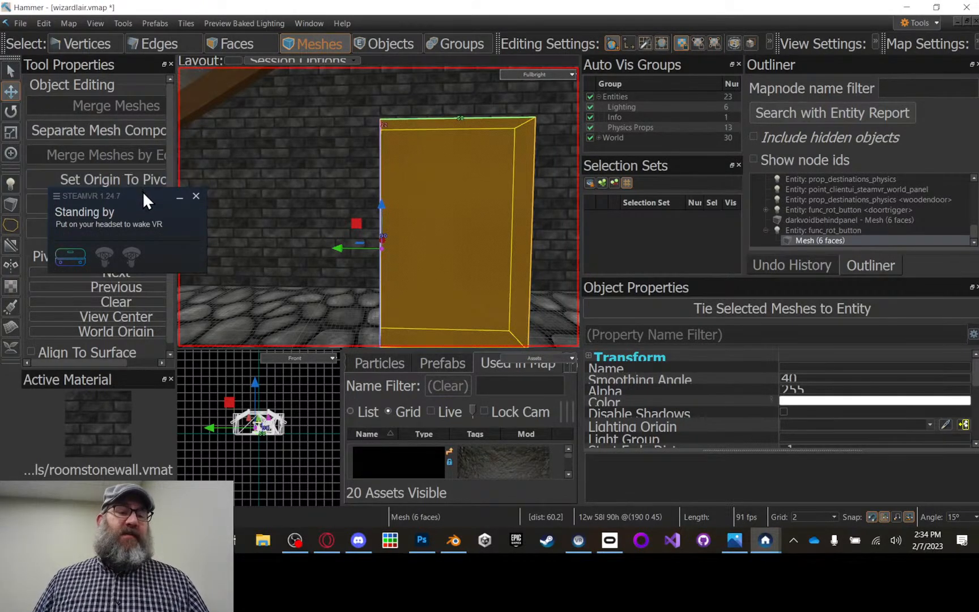
drag(142, 196, 439, 284)
drag(500, 313, 363, 392)
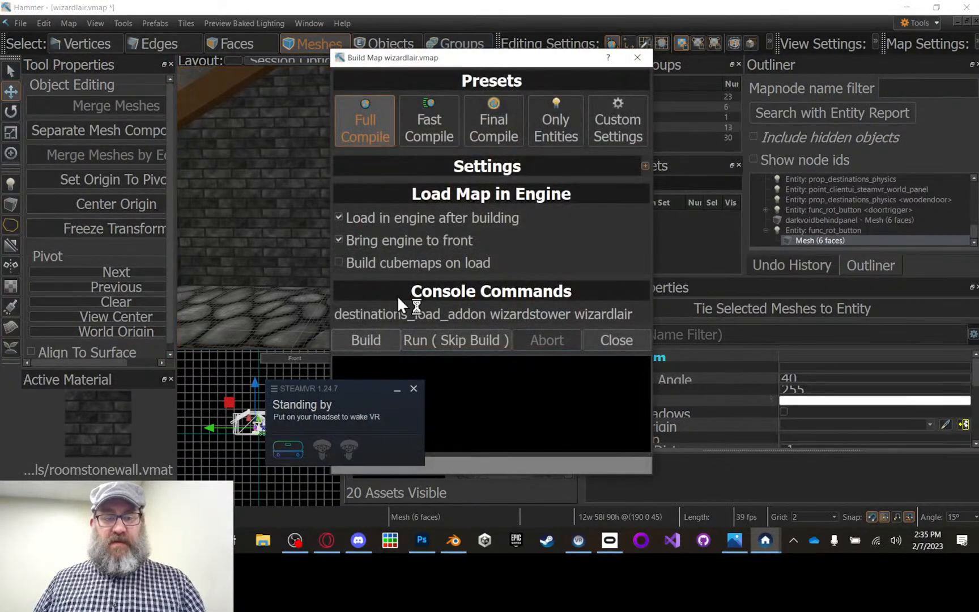
click(375, 337)
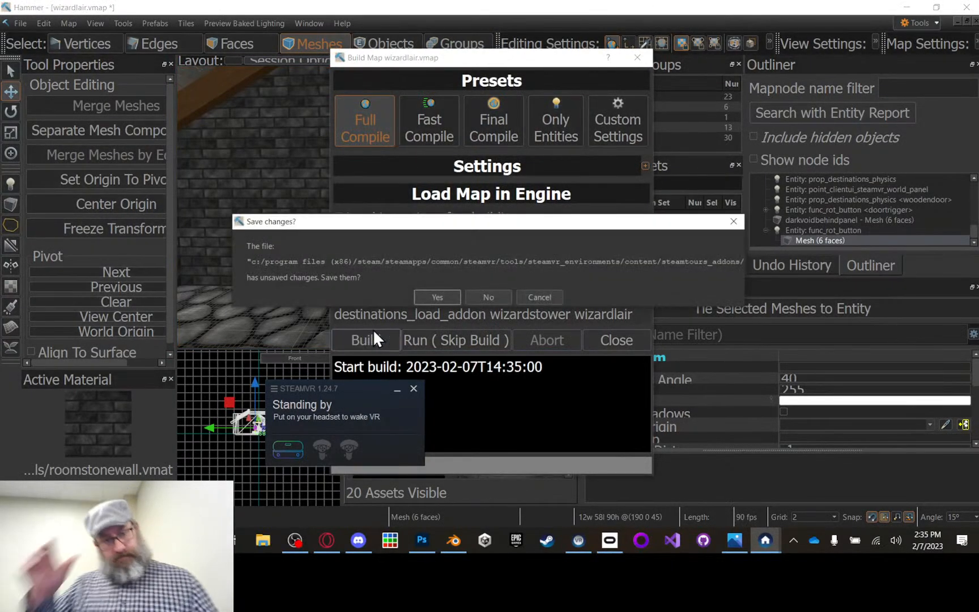
click(437, 297)
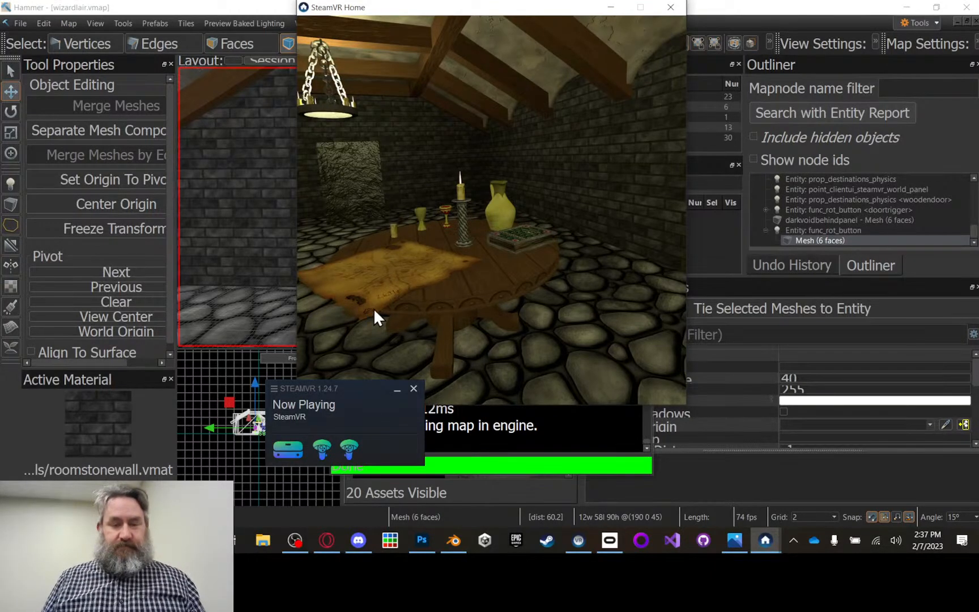
Step: Close the SteamVR Home window and switch to the Oculus desktop app
click(671, 8)
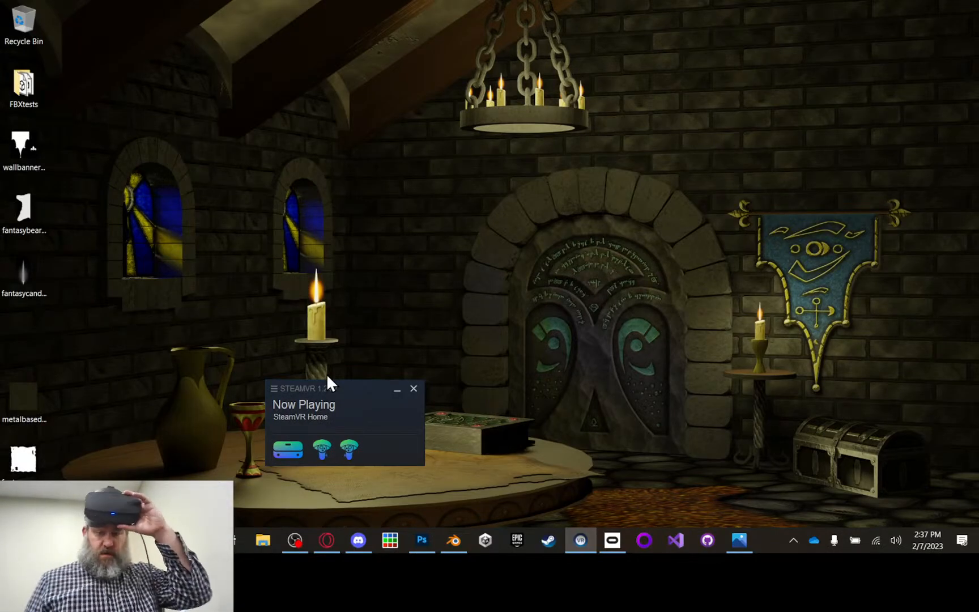
click(616, 535)
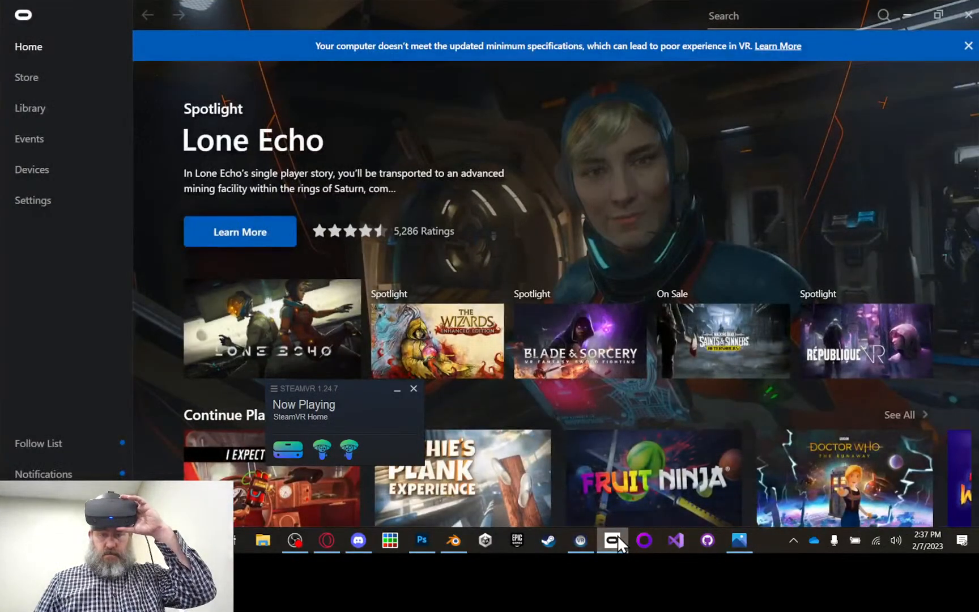
Step: Check the headset's status among the Oculus devices, minimize the app and restart SteamVR
click(29, 173)
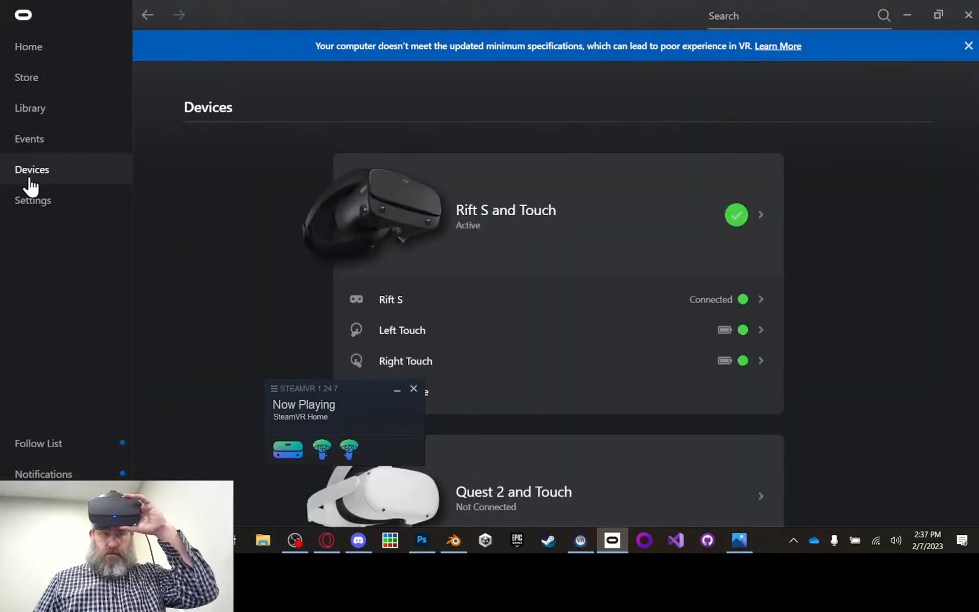
click(908, 15)
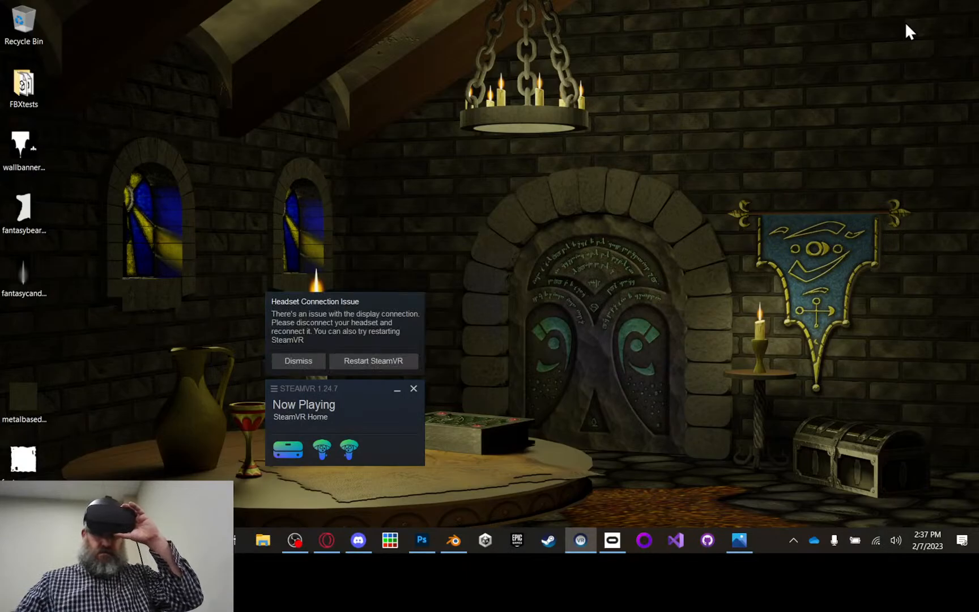
click(363, 361)
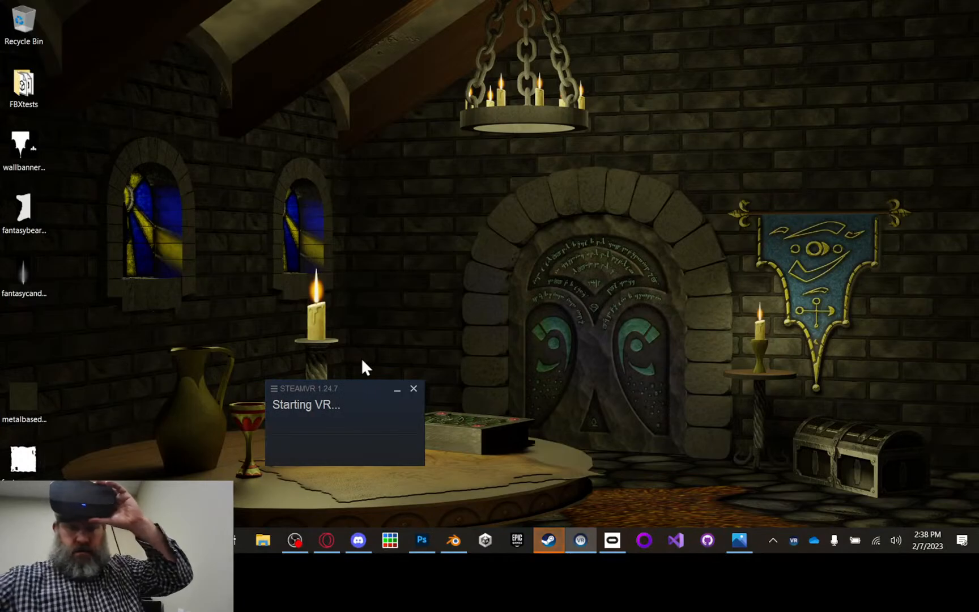
Step: Open SteamVR Workshop Tools for creating or modifying an environment and launch the tools for the wizardstower addon
click(310, 391)
mouse_move(345, 295)
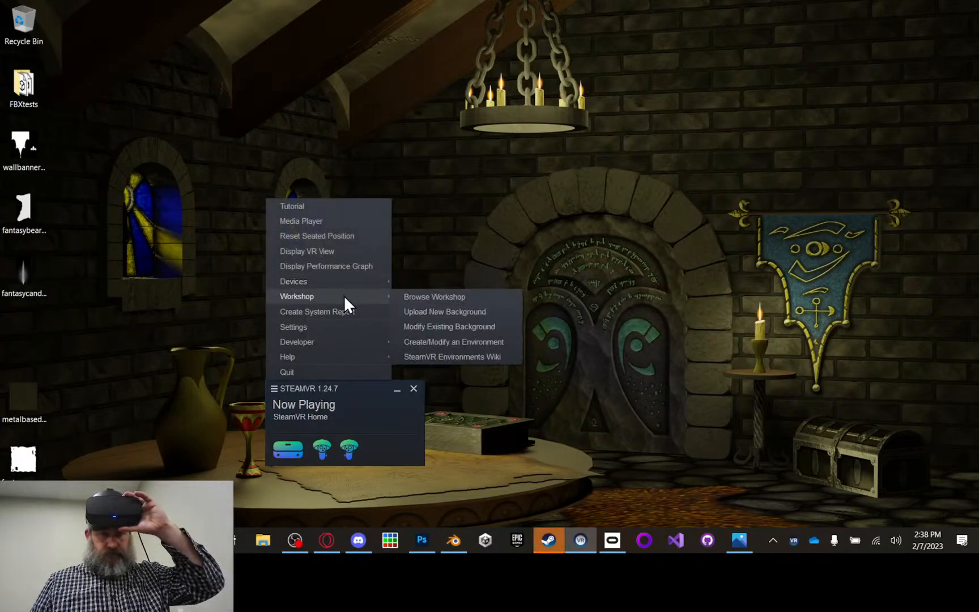
click(458, 342)
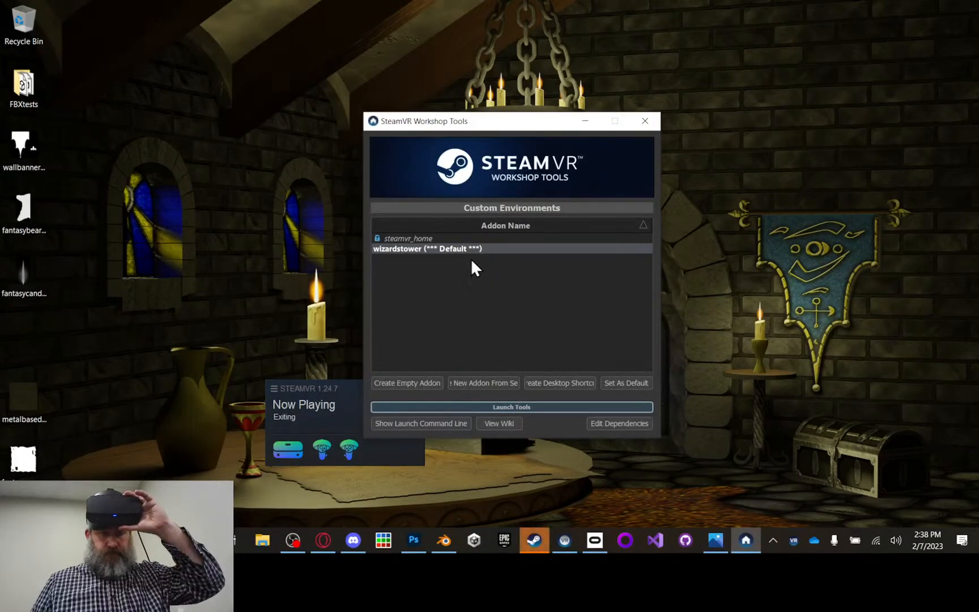
click(480, 240)
click(486, 250)
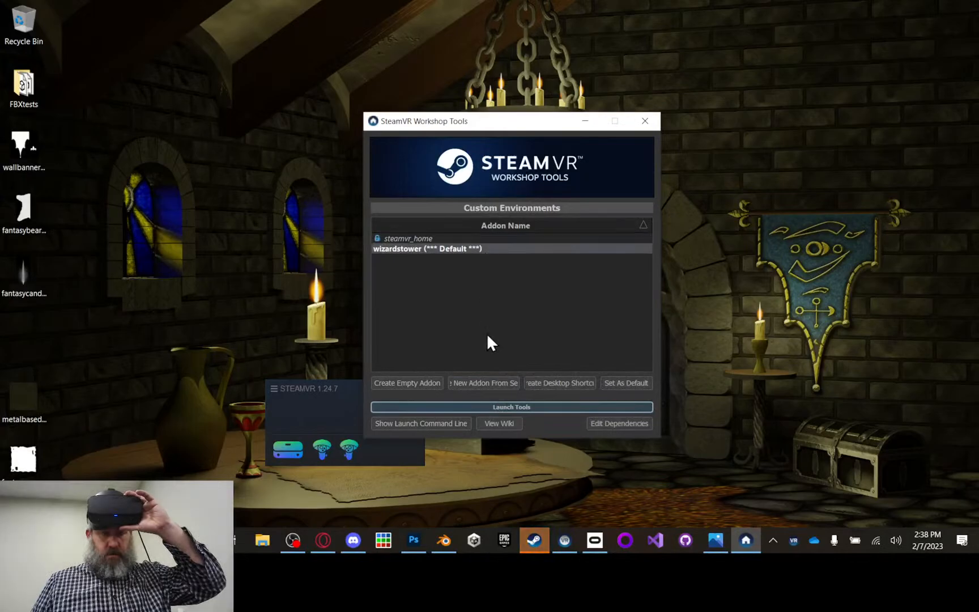
click(510, 406)
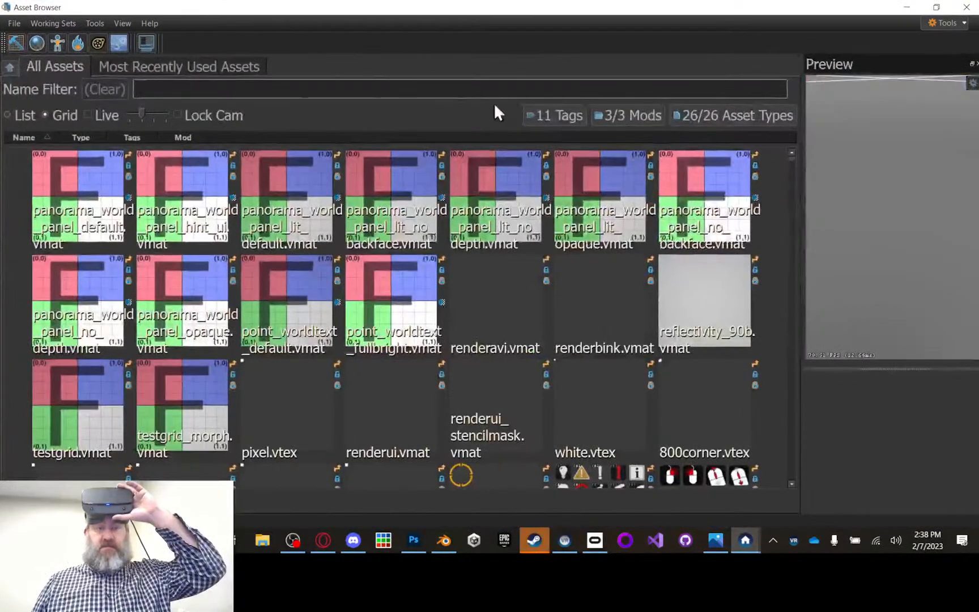
Step: Start Hammer from the Asset Browser and open the recent map wizardlair.vmap
click(16, 44)
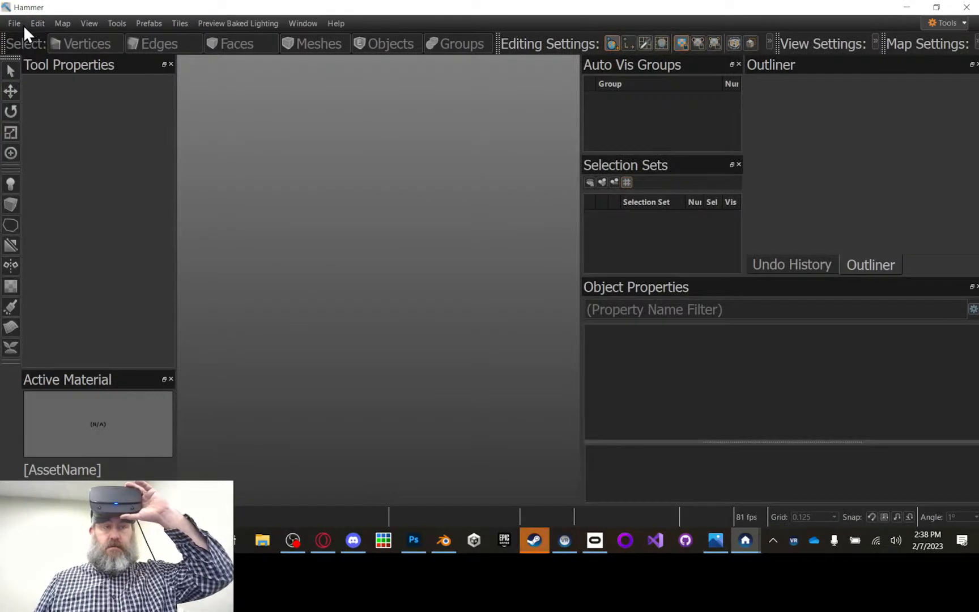
click(23, 25)
mouse_move(53, 72)
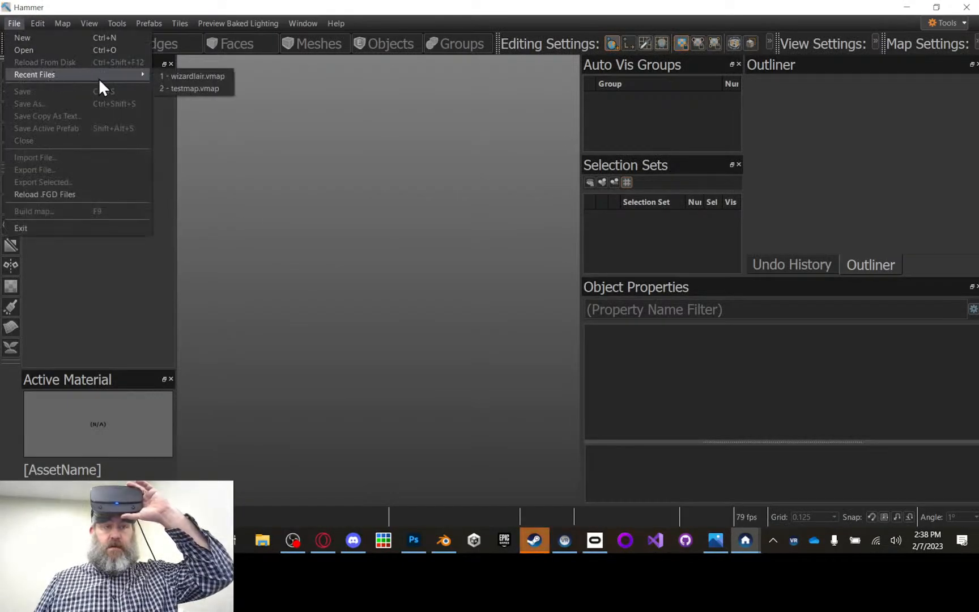
click(196, 75)
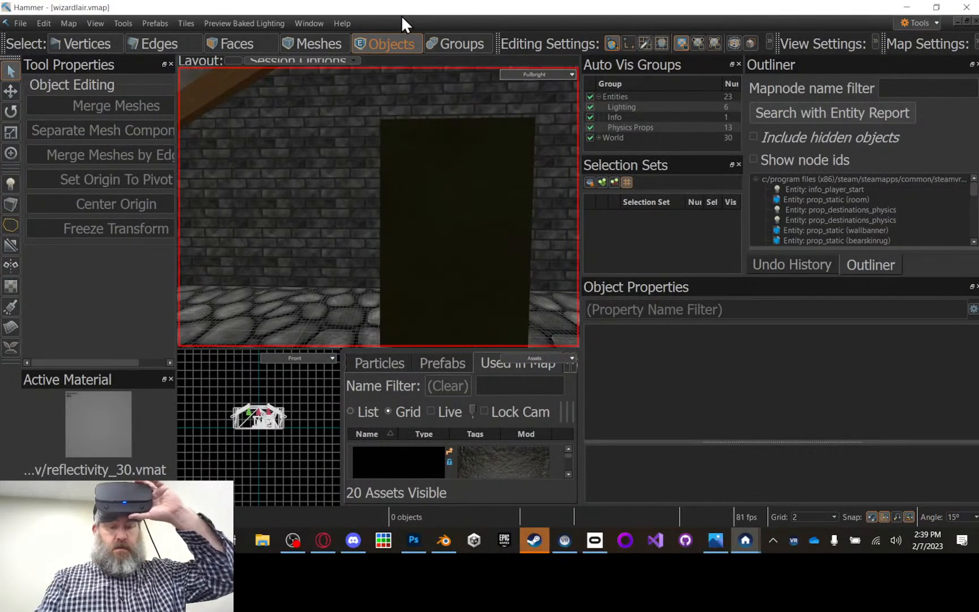
Step: Build the wizardlair map with Full Compile, load it in the engine for testing, and return to the map editor
key(F9)
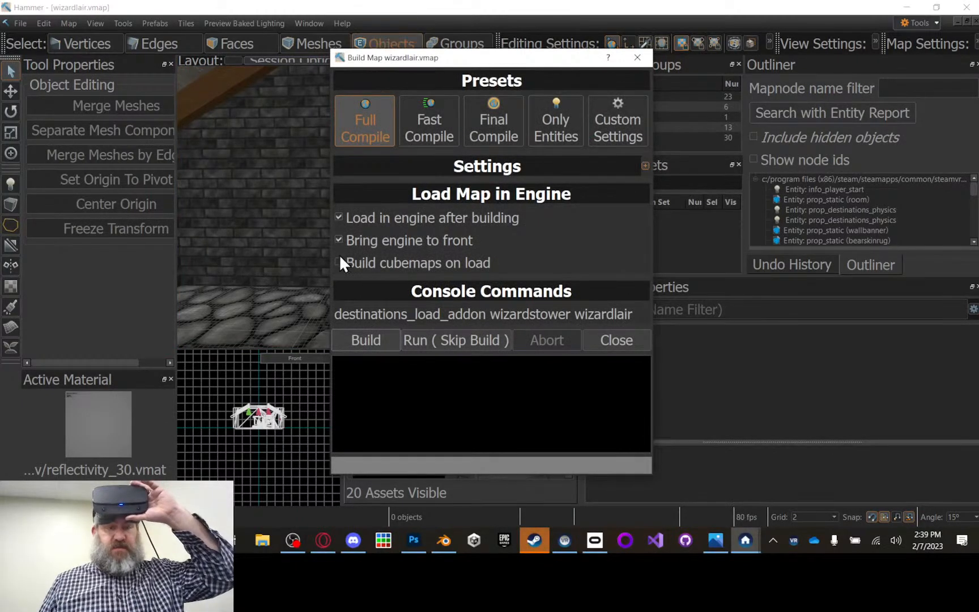
click(364, 340)
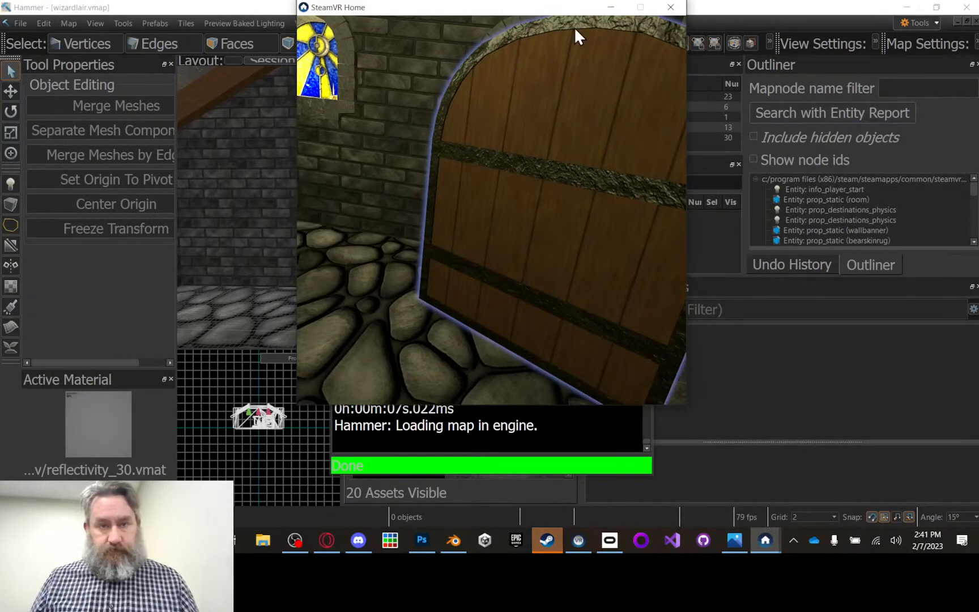
click(717, 12)
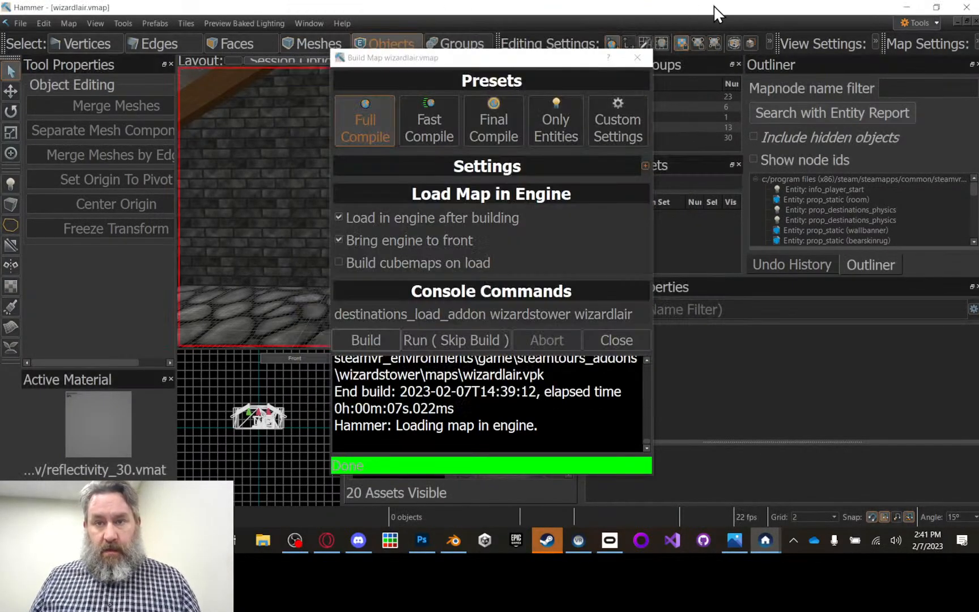
click(647, 54)
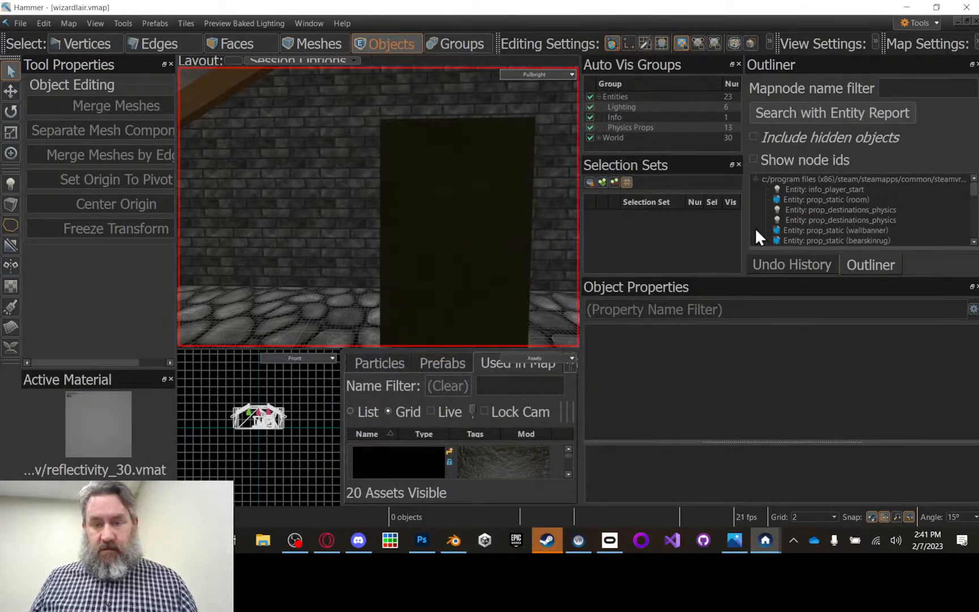
Step: Enable the Use Activates spawnflag on the unnamed func_rot_button entity and save the map
scroll(872, 205, down, 5)
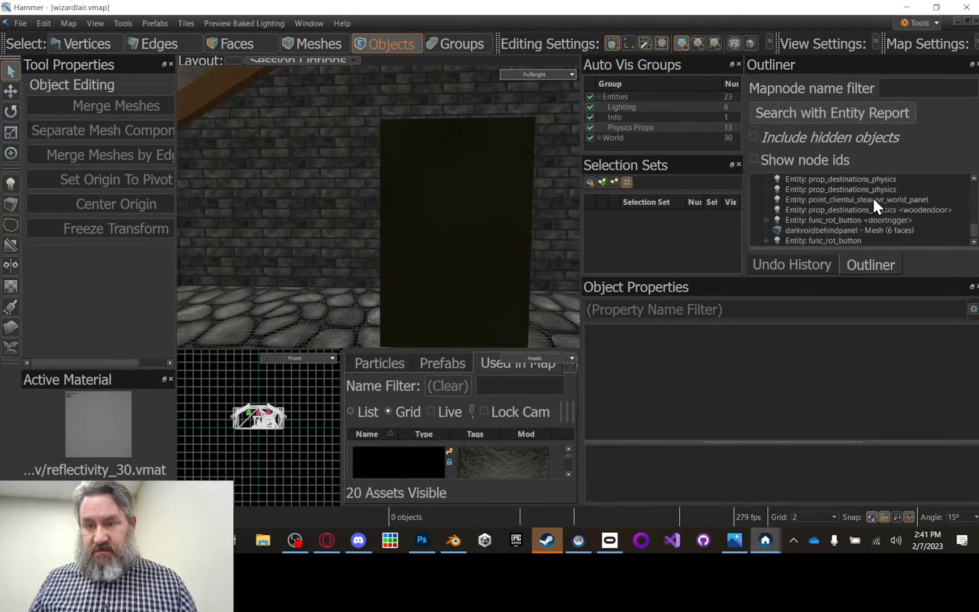
click(857, 240)
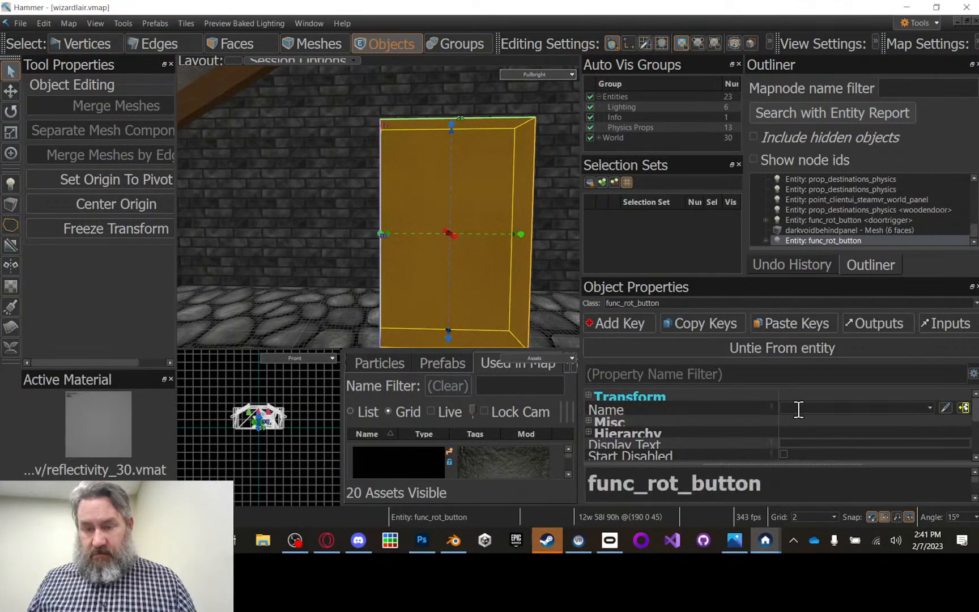
scroll(812, 407, down, 1)
scroll(813, 415, down, 1)
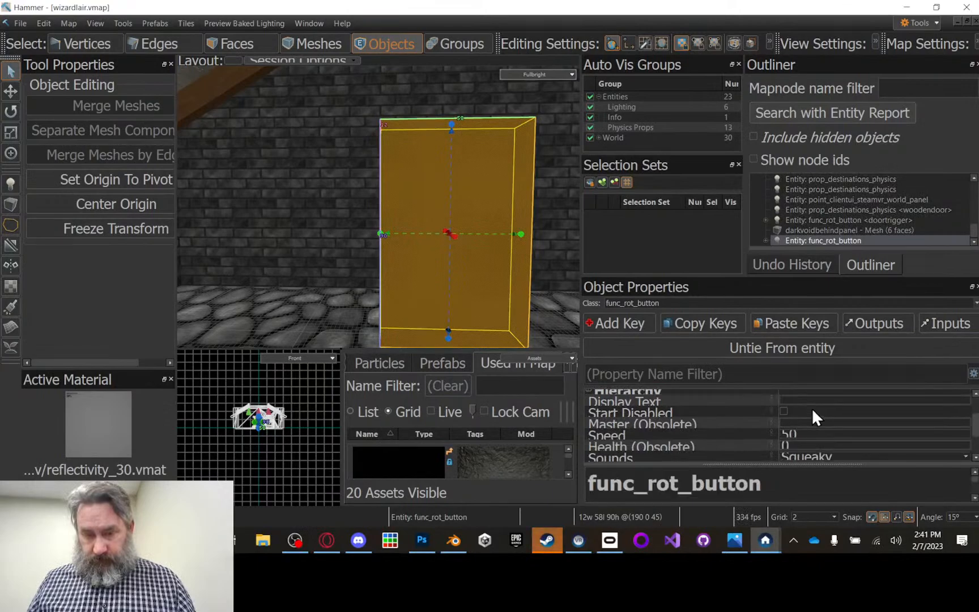
scroll(823, 411, down, 1)
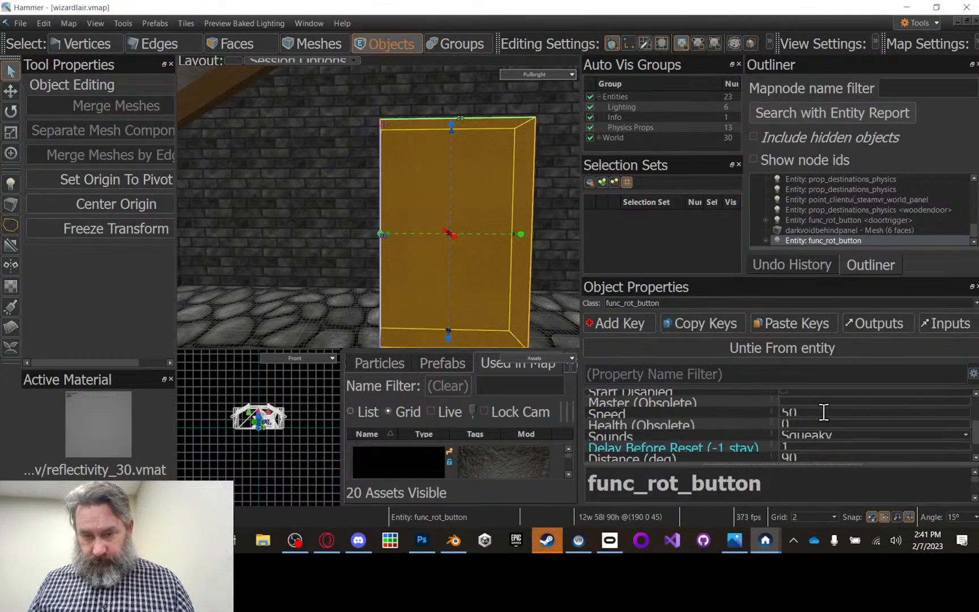
scroll(823, 411, down, 1)
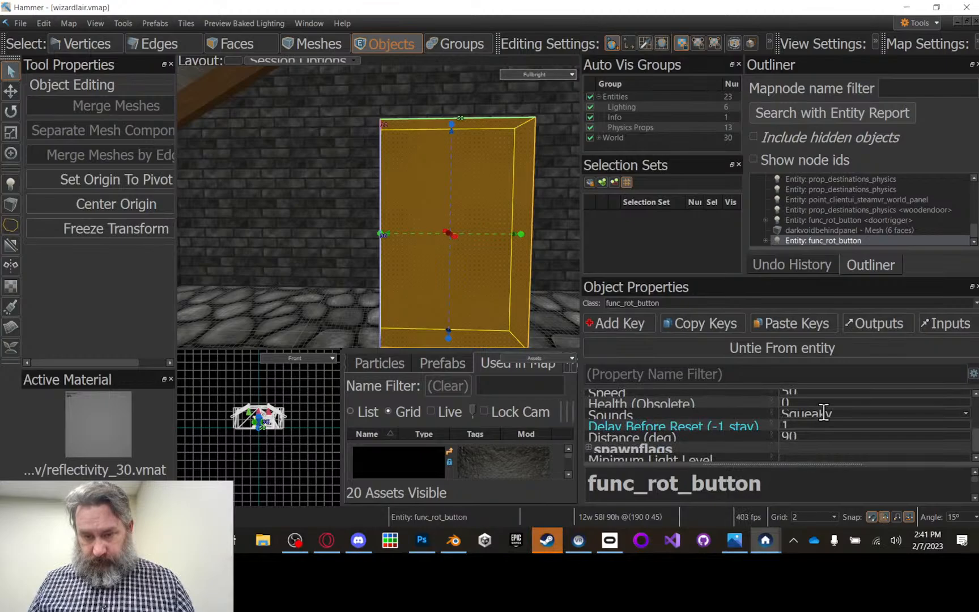
click(588, 444)
scroll(846, 417, down, 2)
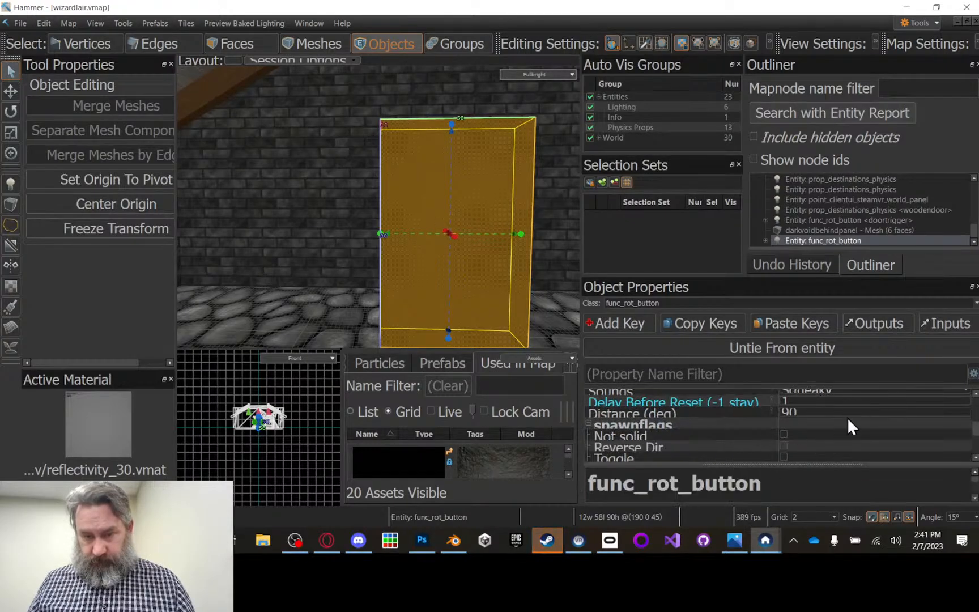
scroll(848, 415, down, 2)
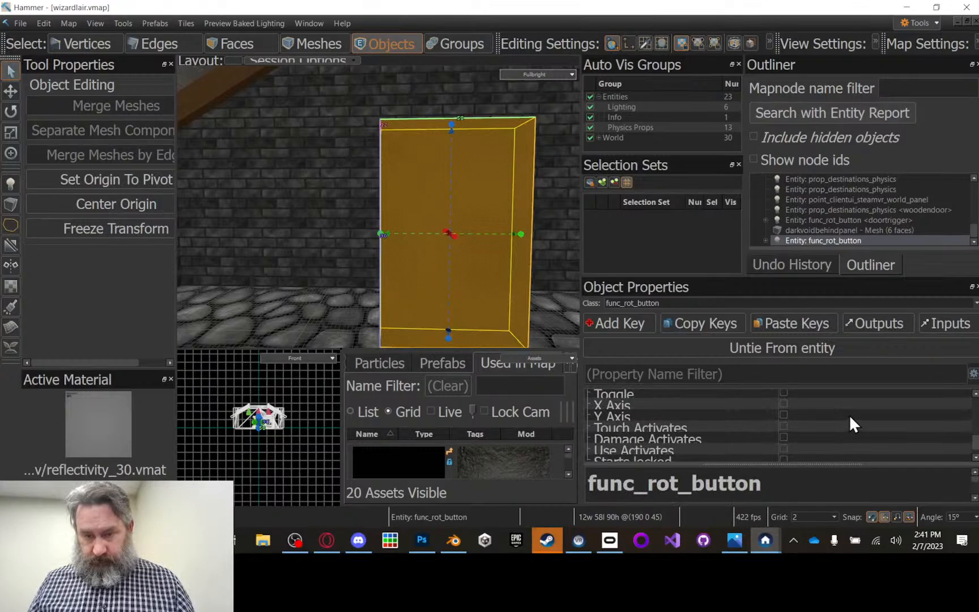
scroll(849, 414, down, 1)
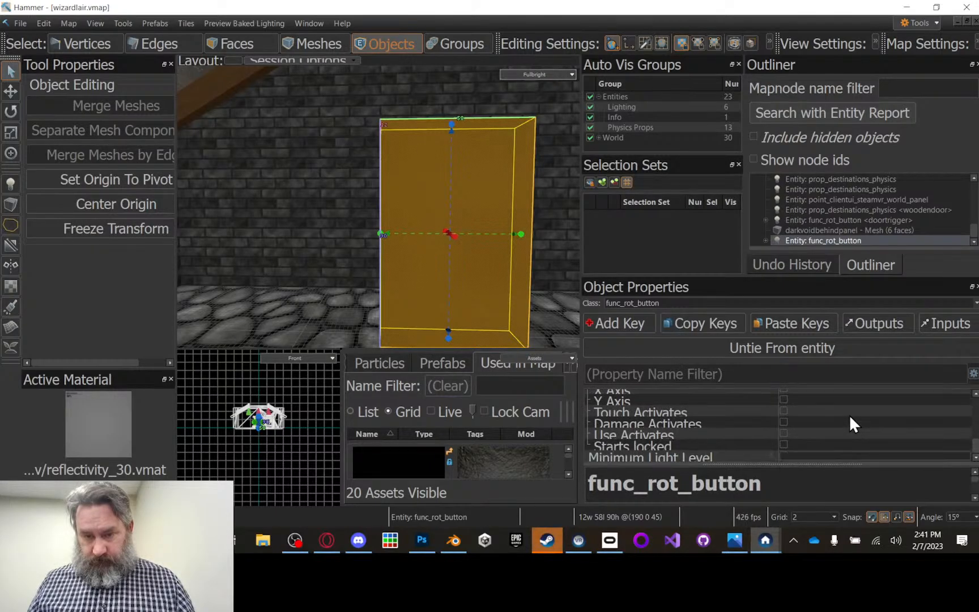
click(783, 433)
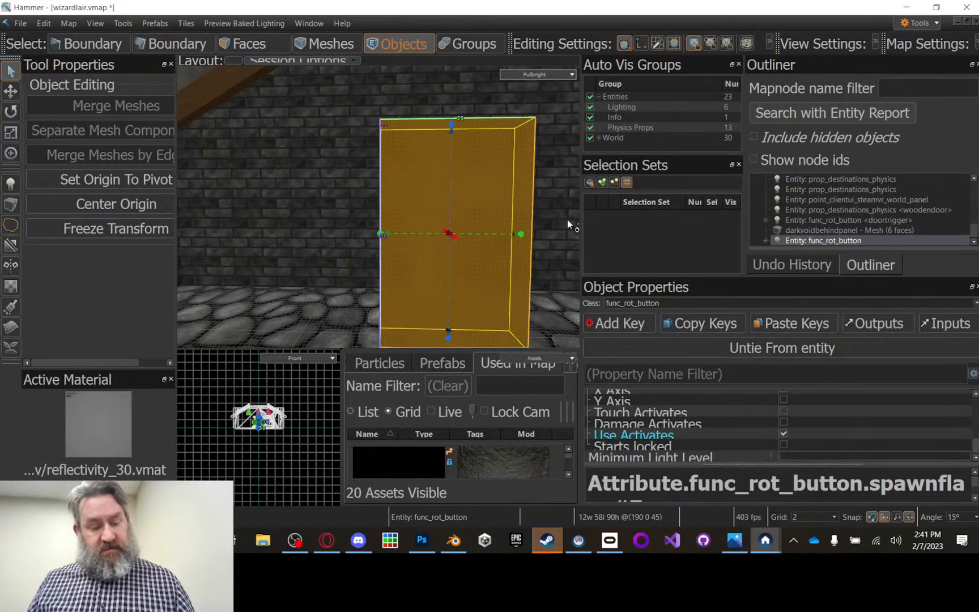
key(ctrl+s)
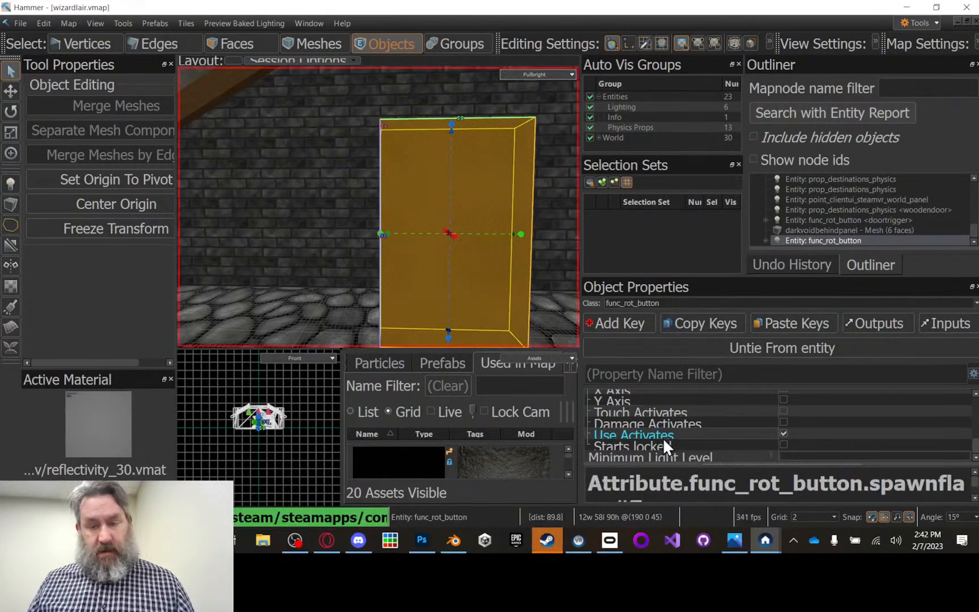
Step: Enable the Toggle spawnflag on the selected func_rot_button and save the map
scroll(657, 409, up, 5)
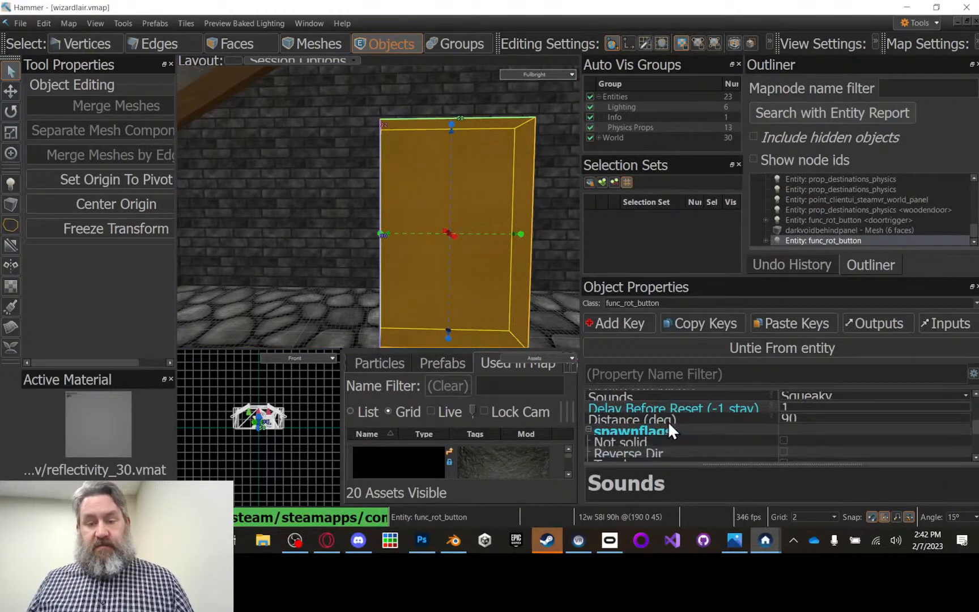
scroll(674, 427, down, 2)
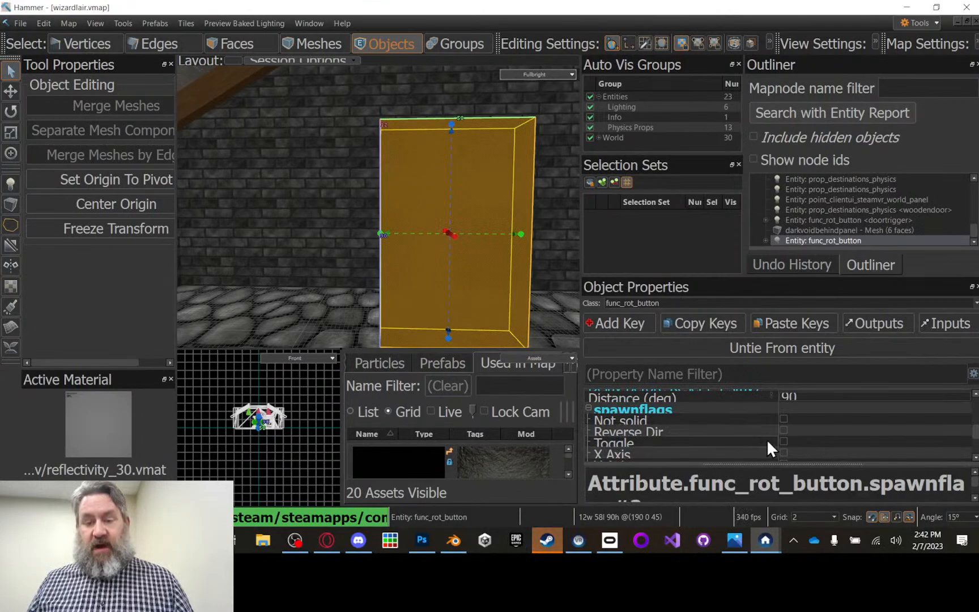
click(783, 441)
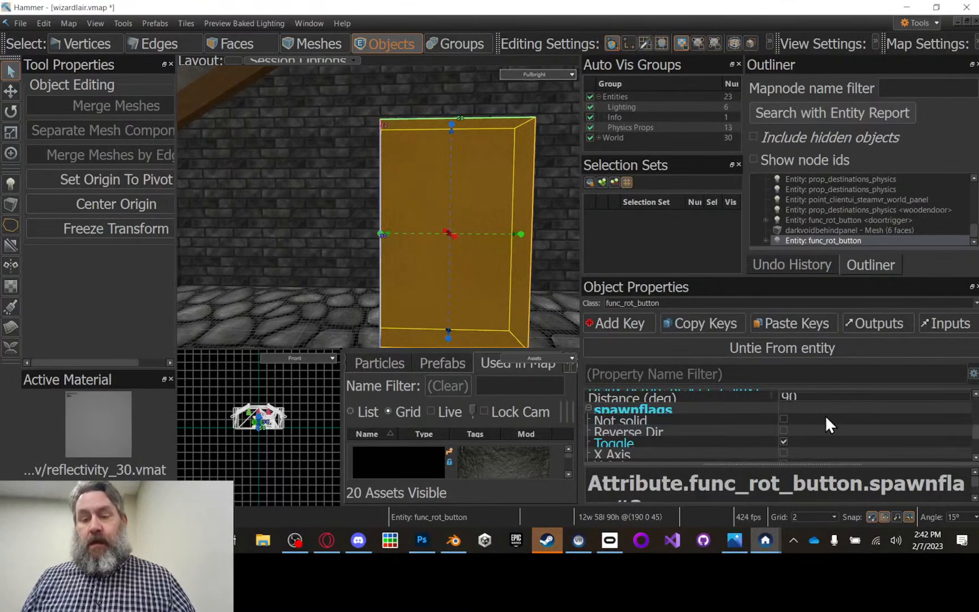
scroll(824, 415, down, 1)
scroll(824, 415, down, 2)
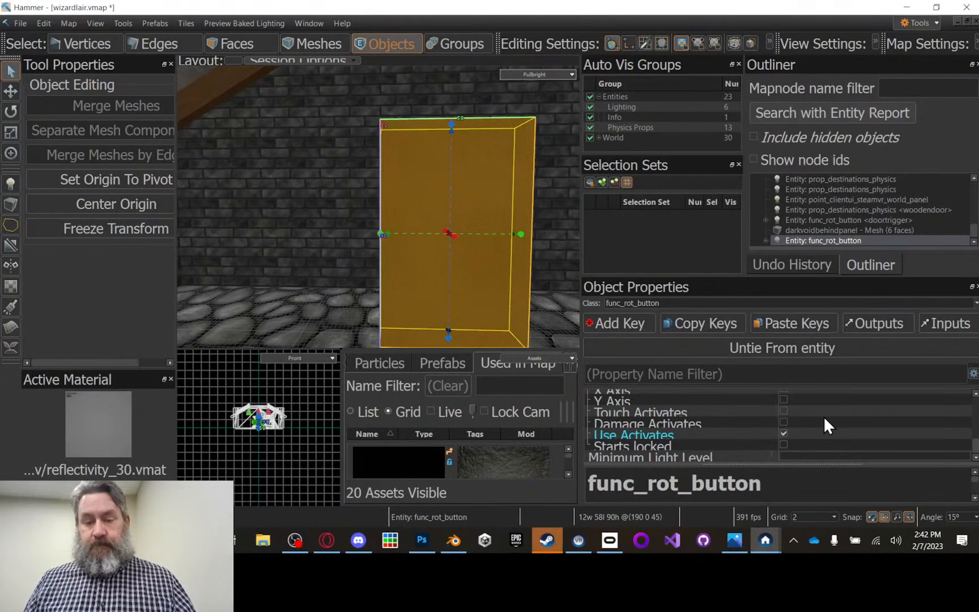
key(ctrl+s)
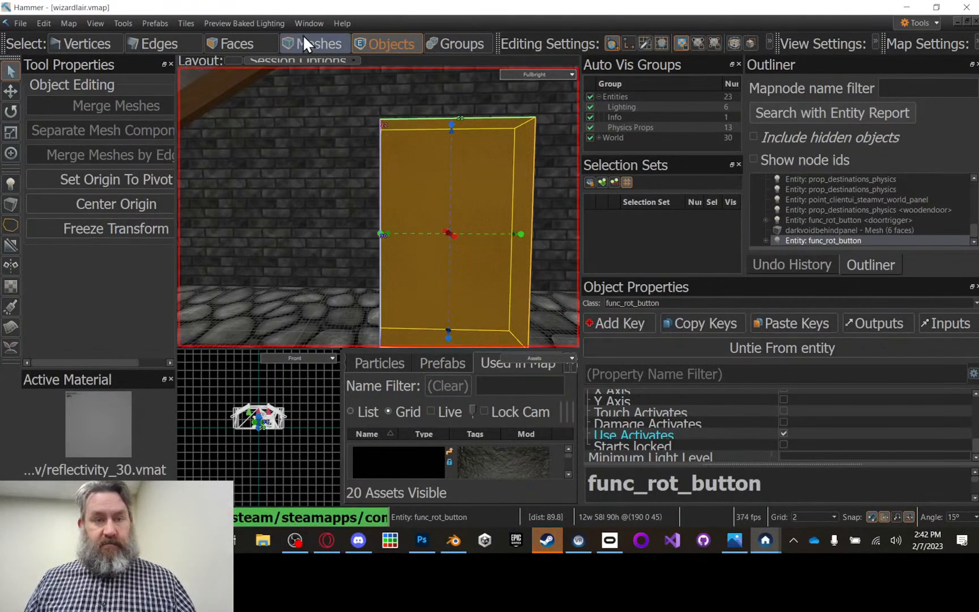
Step: Rebuild the map with Full Compile to test the Use Activates and Toggle flags, and close the build dialog
key(F9)
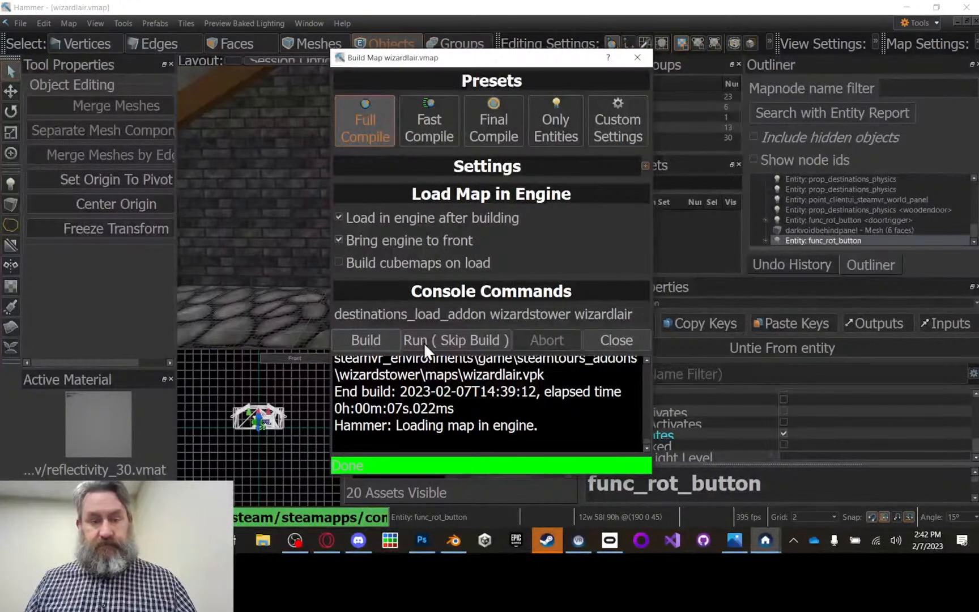
click(373, 342)
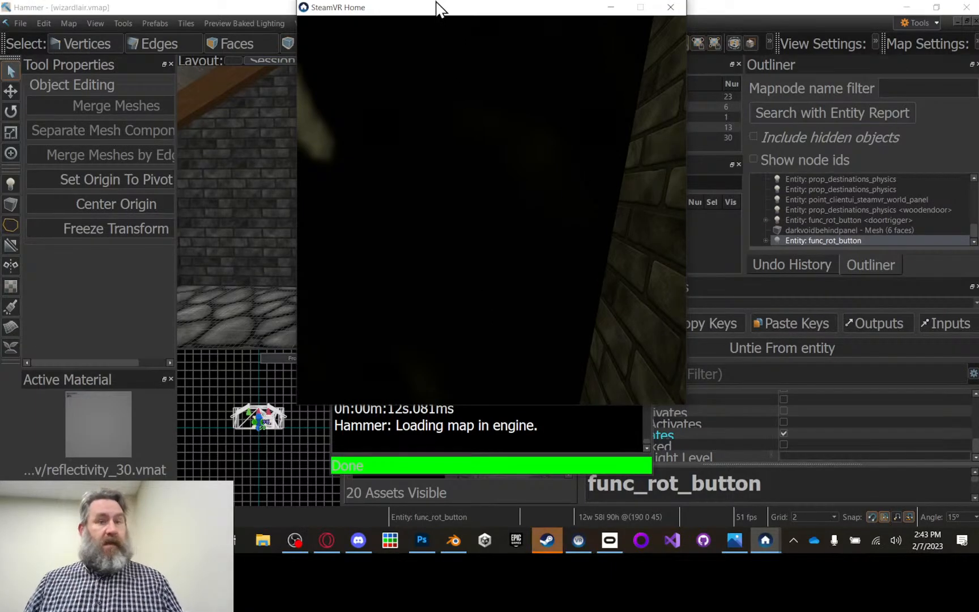
click(747, 9)
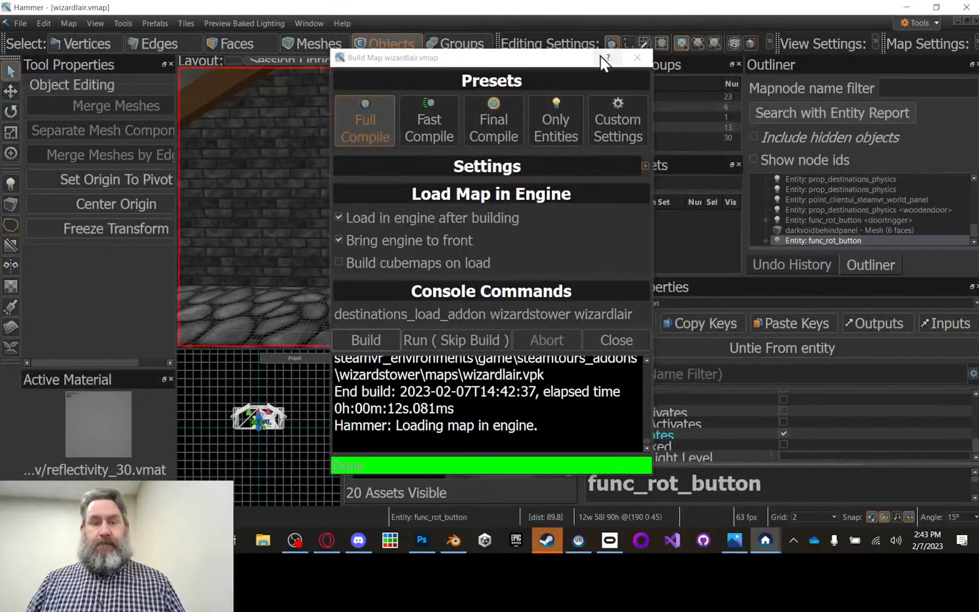
click(635, 57)
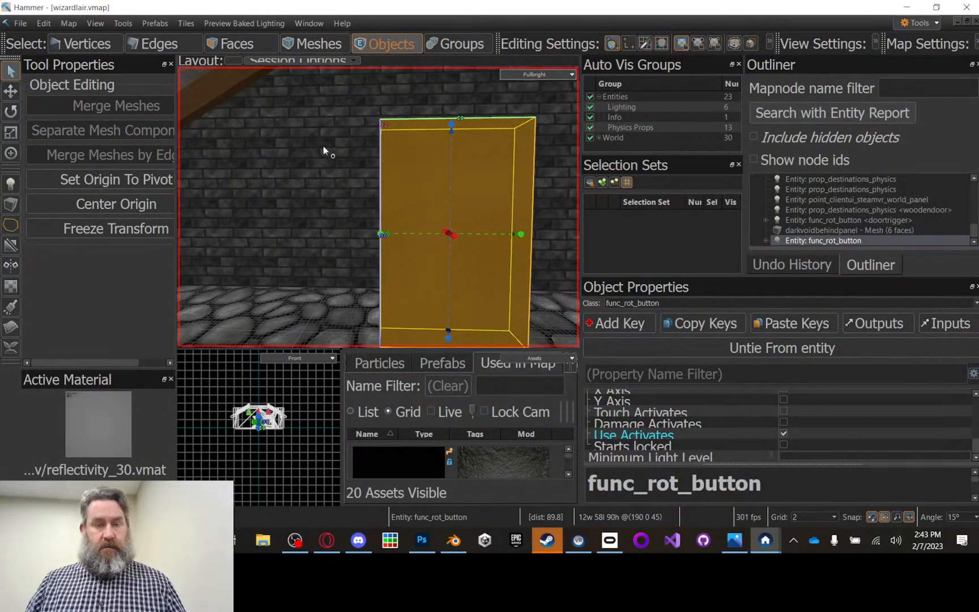
Step: Select the woodendoor prop, examine its Hierarchy parent, and inspect the doortrigger func_rot_button that it refers to
right_drag(322, 148, 351, 162)
scroll(334, 156, up, 5)
scroll(325, 153, up, 5)
scroll(301, 159, up, 5)
scroll(352, 163, up, 5)
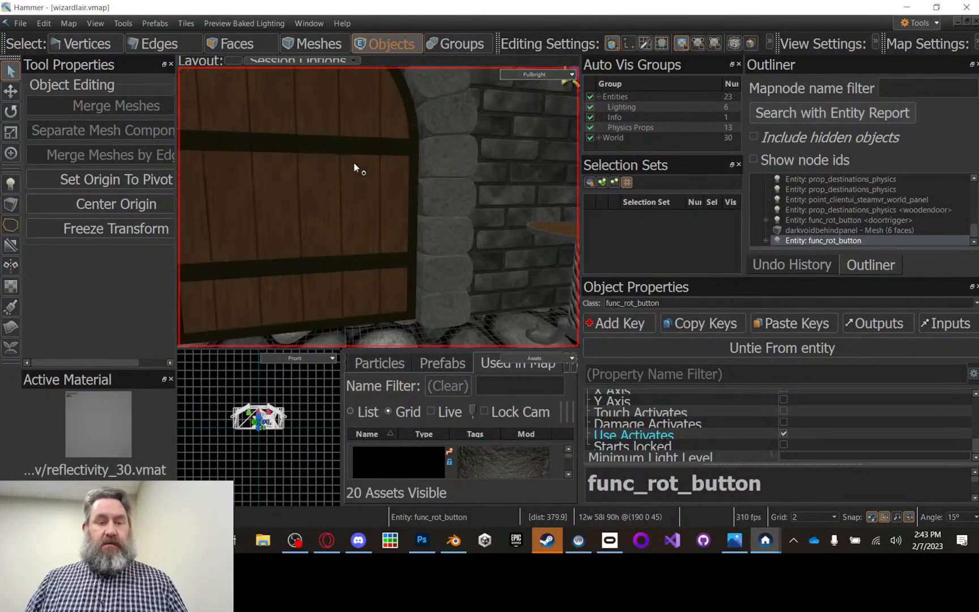
scroll(351, 162, down, 5)
click(322, 190)
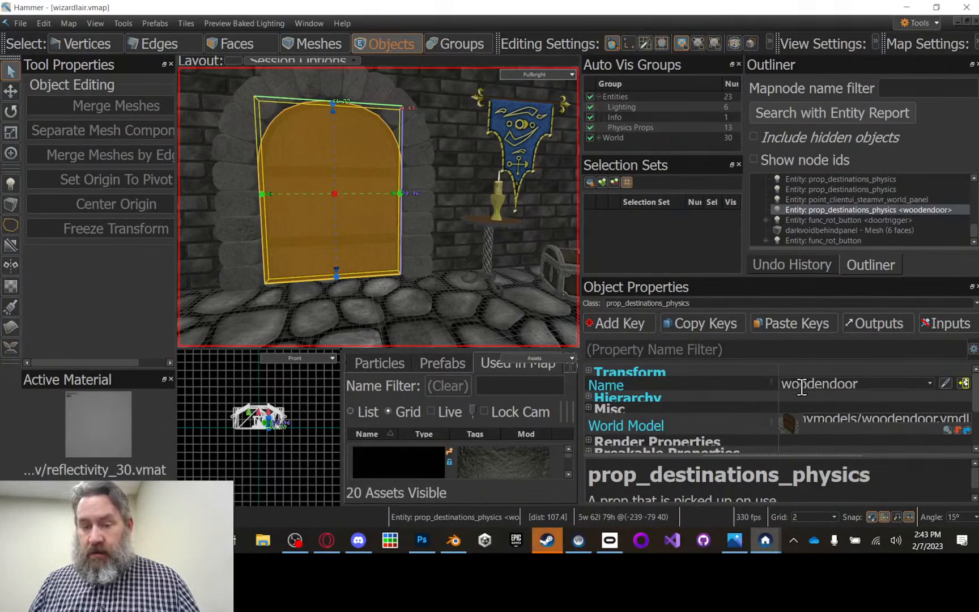
scroll(759, 393, down, 1)
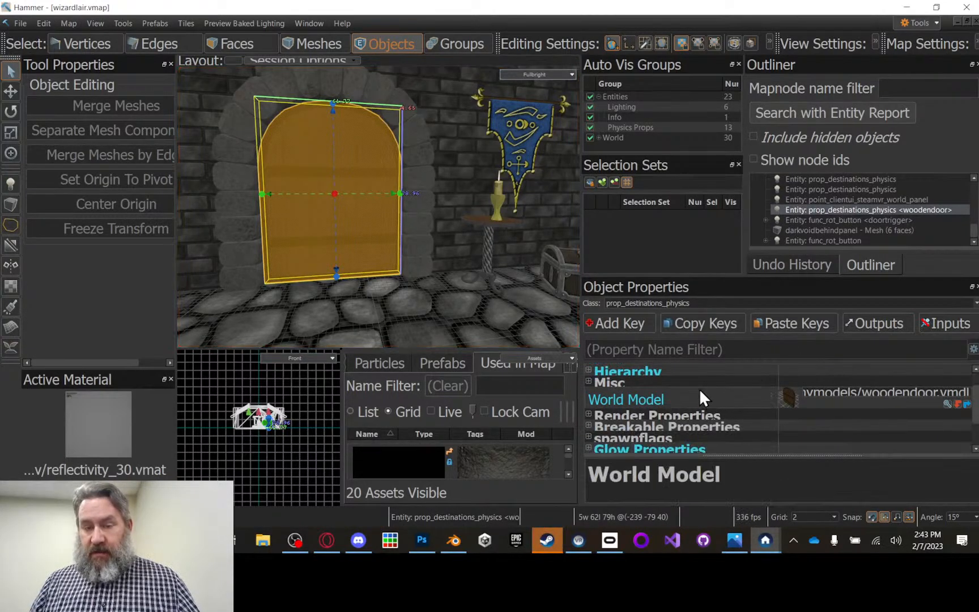
click(589, 370)
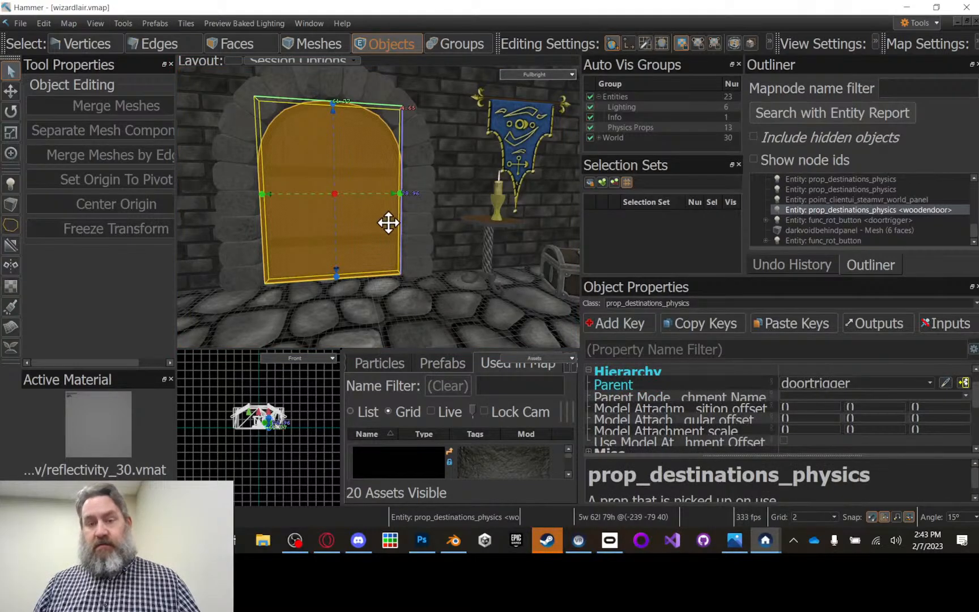
click(895, 220)
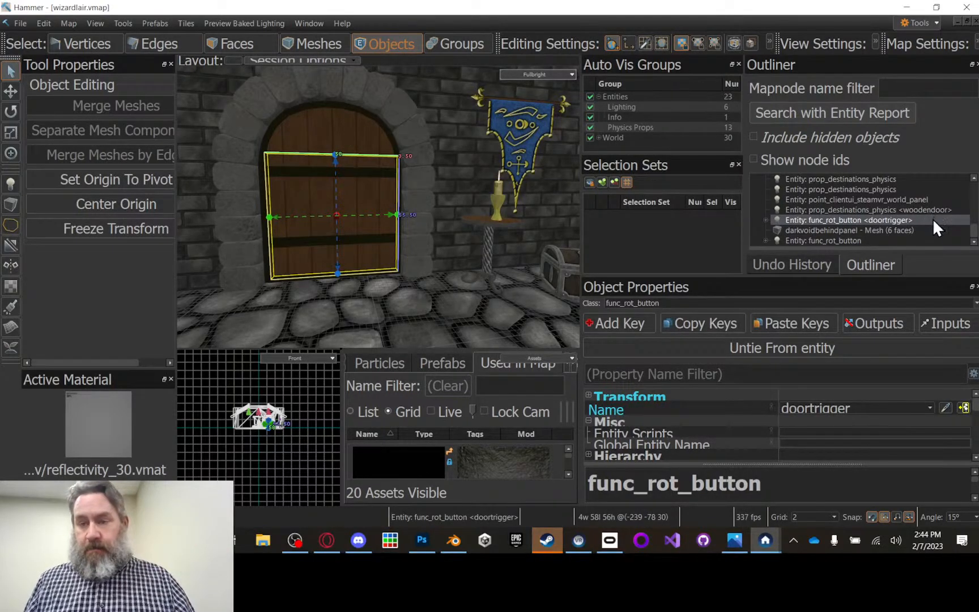
Step: Move the woodendoor prop sideways out of the archway to expose the doortrigger mesh, and undo the move
click(904, 210)
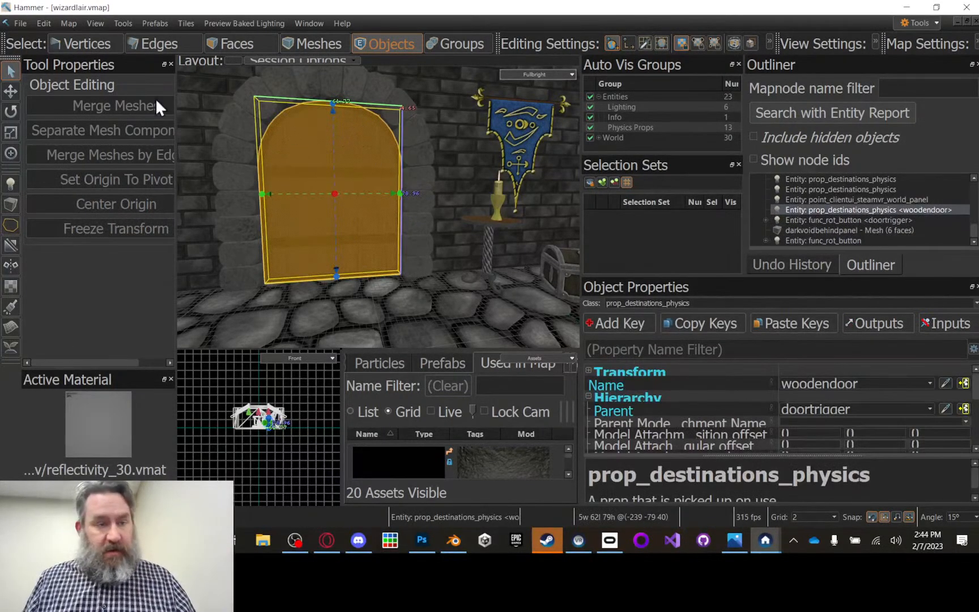
click(10, 92)
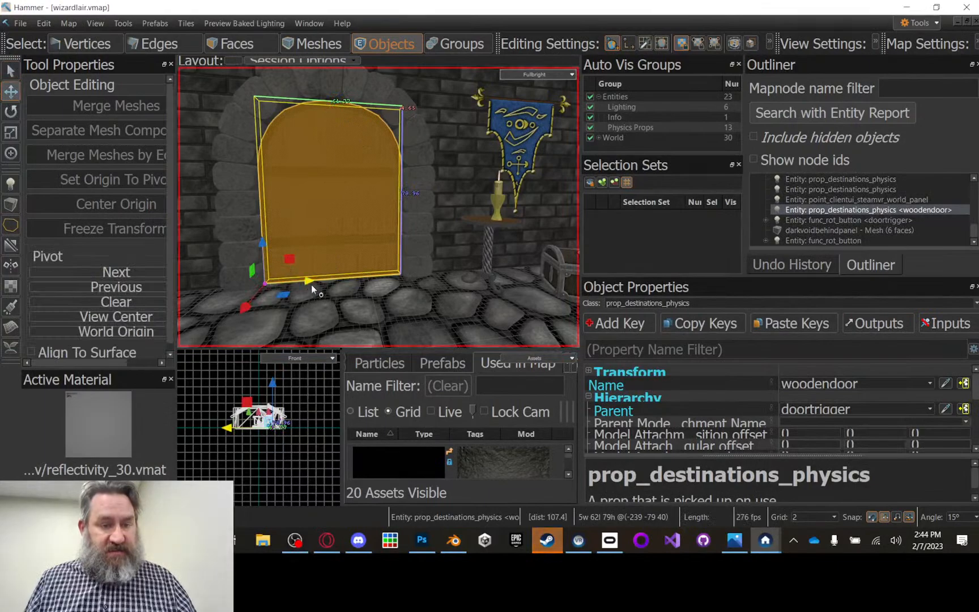
drag(311, 284, 440, 279)
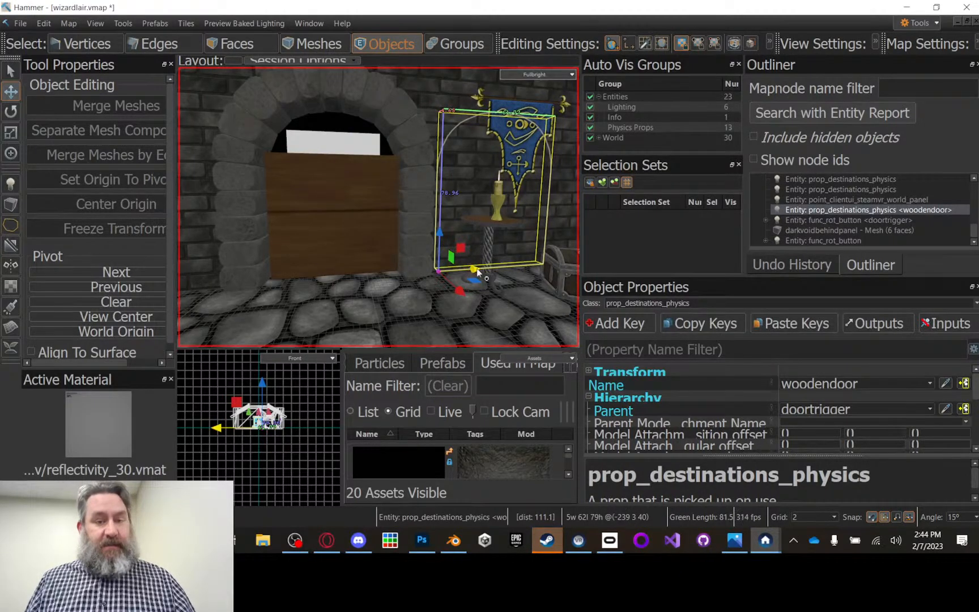
drag(477, 270, 472, 269)
key(ctrl+z)
key(ctrl+z)
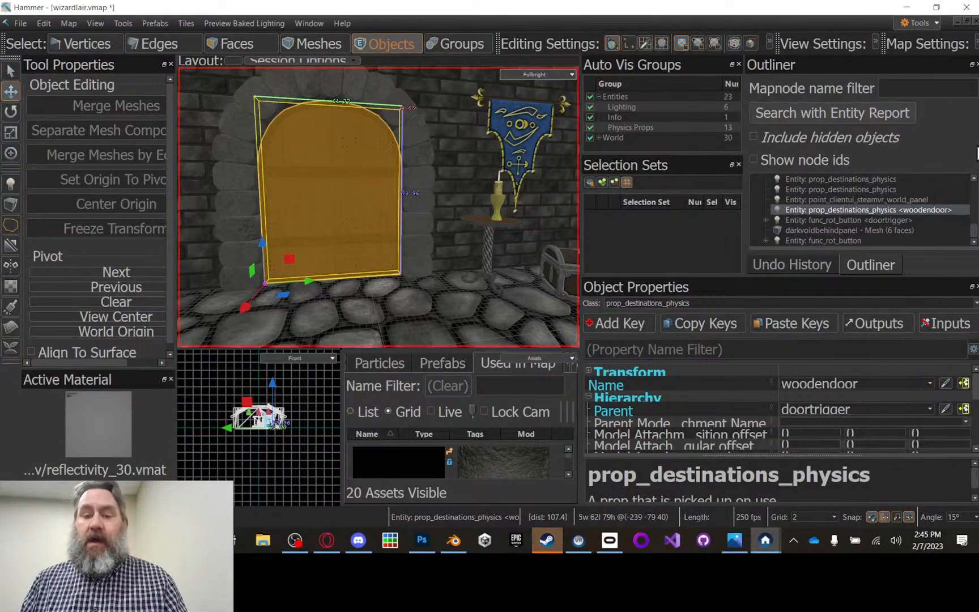
Step: Examine the woodendoor prop's World Model and Glow Properties, including its Glow State
scroll(795, 440, down, 1)
scroll(791, 415, down, 2)
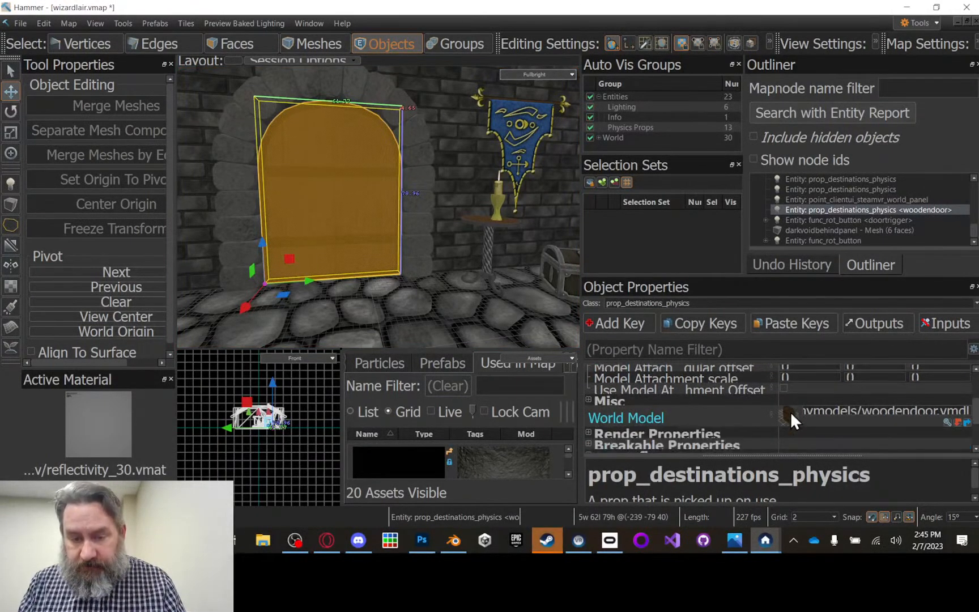
scroll(808, 414, down, 2)
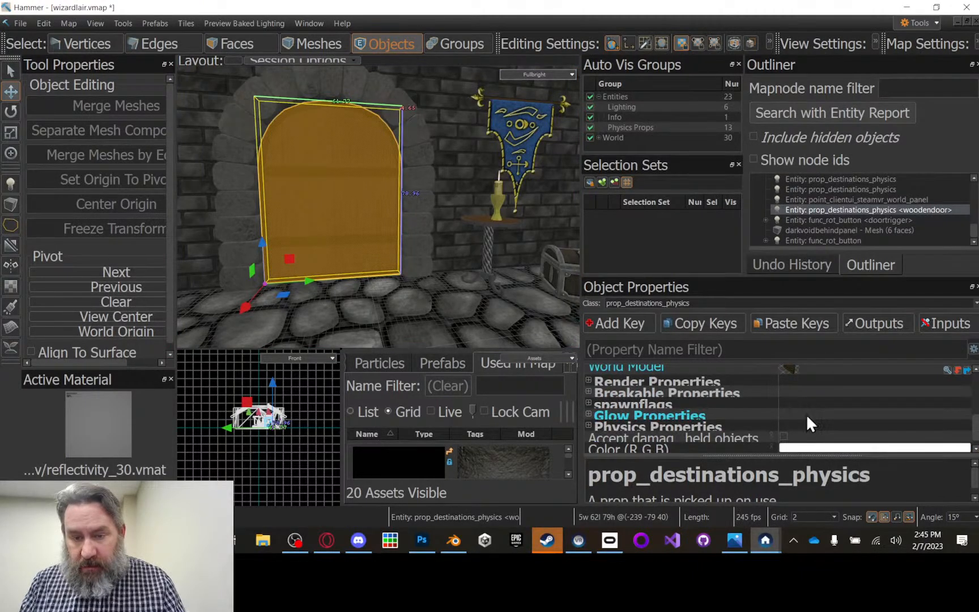
click(589, 414)
scroll(741, 392, down, 2)
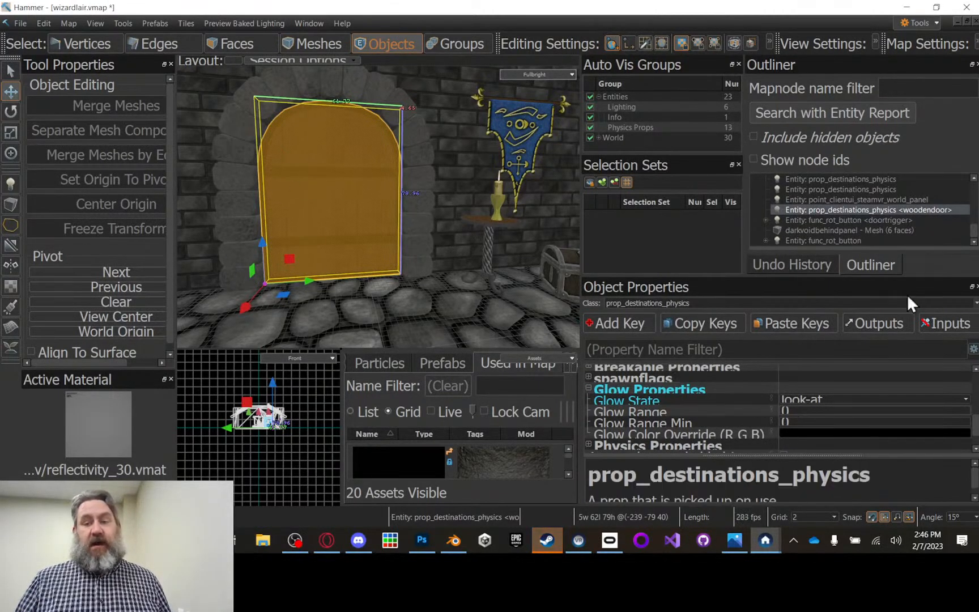
scroll(801, 400, down, 6)
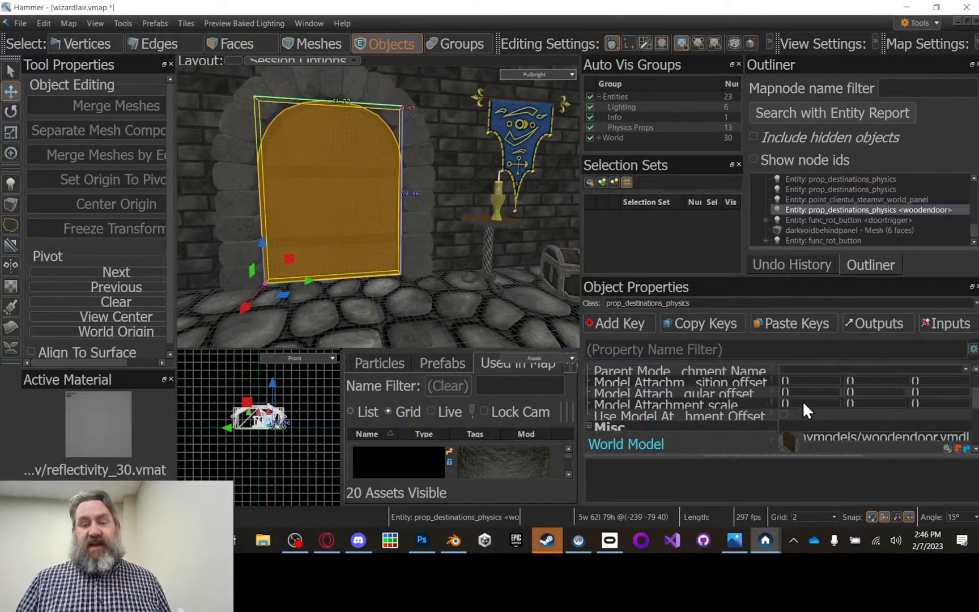
scroll(800, 405, up, 3)
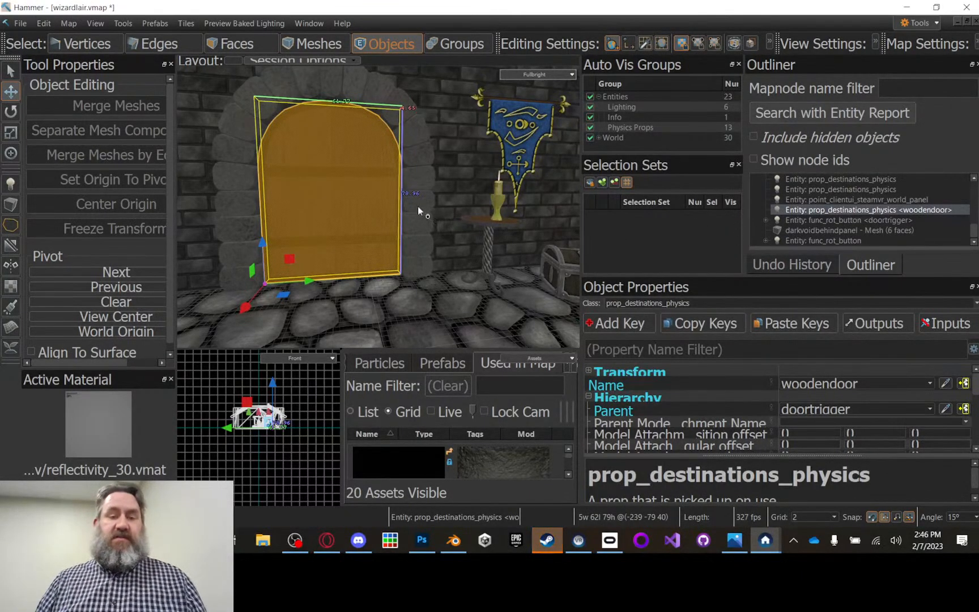
Step: Create an upright block mesh about 18 wide, 40 long and 54 high on the stone floor near the dark wall panel
scroll(402, 232, down, 2)
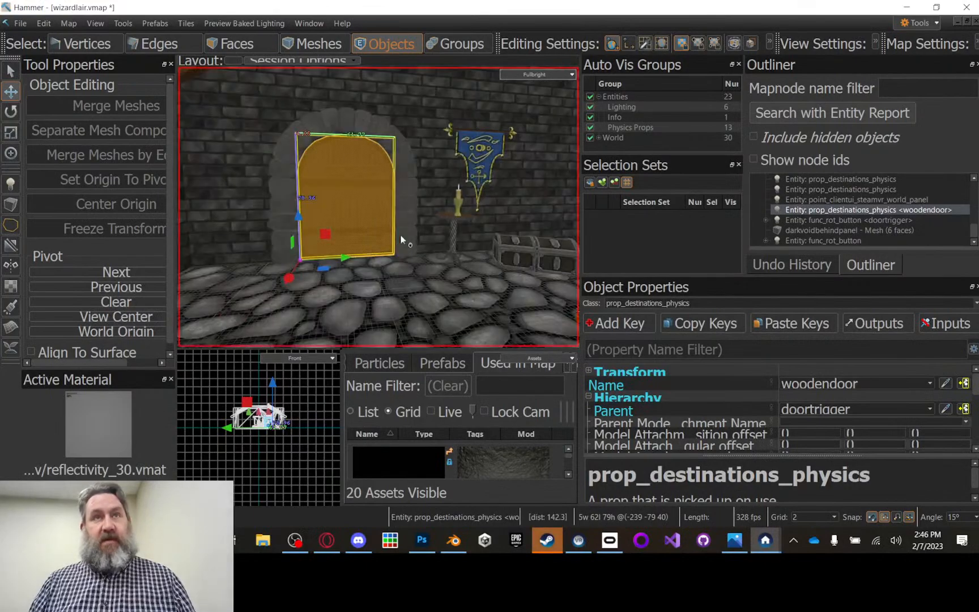
right_drag(387, 181, 510, 173)
right_drag(276, 168, 305, 174)
scroll(244, 189, up, 5)
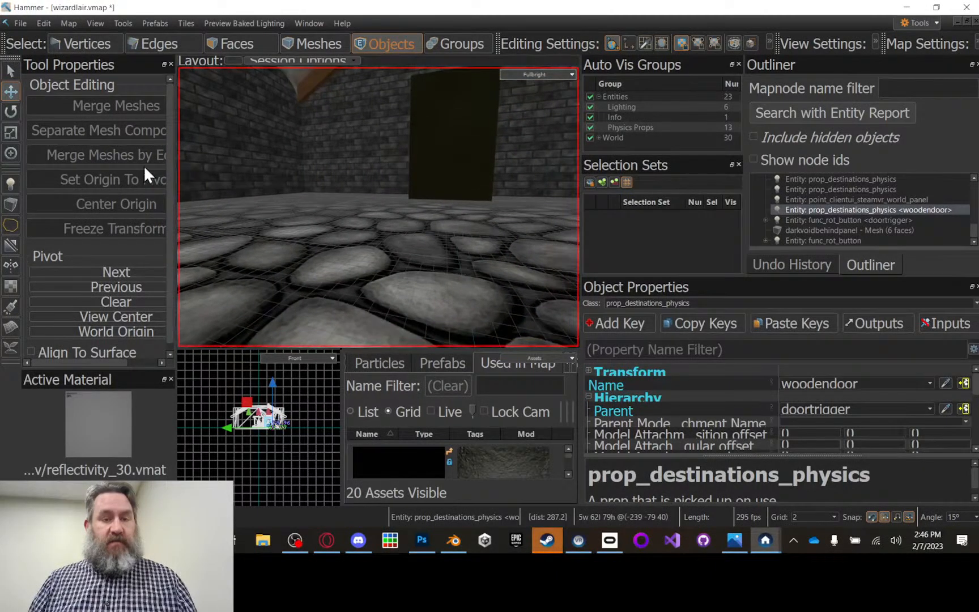
click(12, 204)
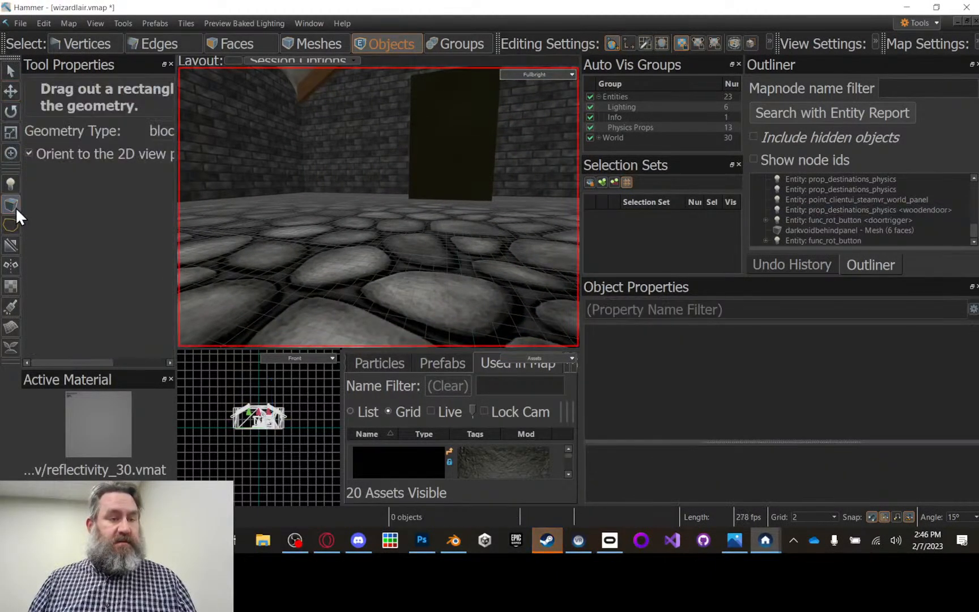
drag(301, 210, 328, 148)
scroll(328, 148, down, 3)
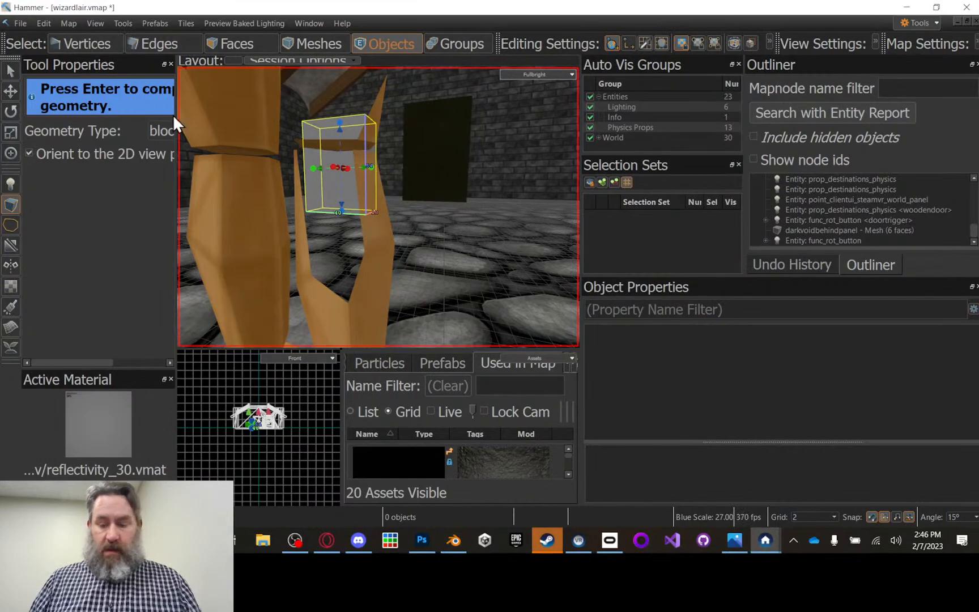
key(Return)
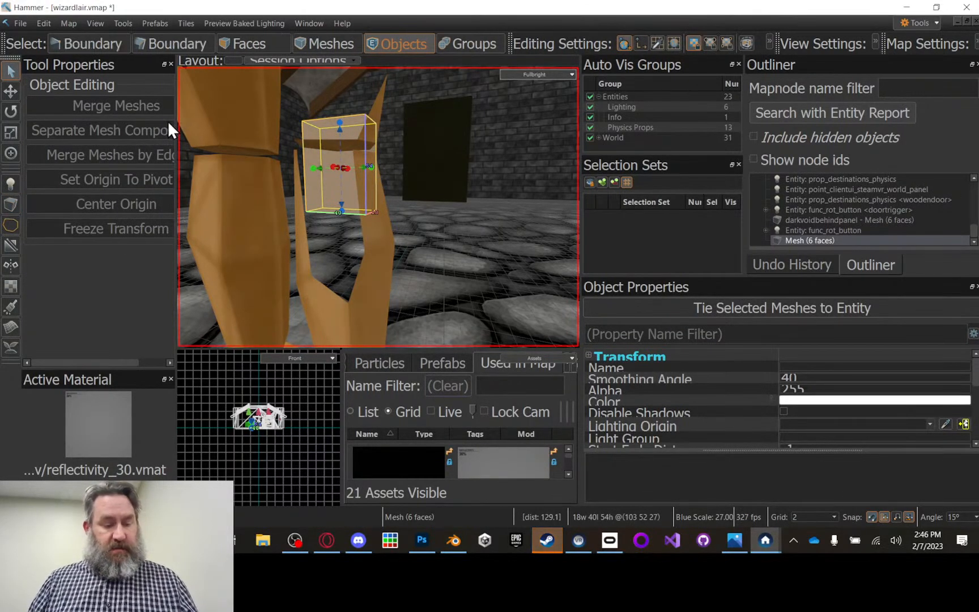
key(shift+a)
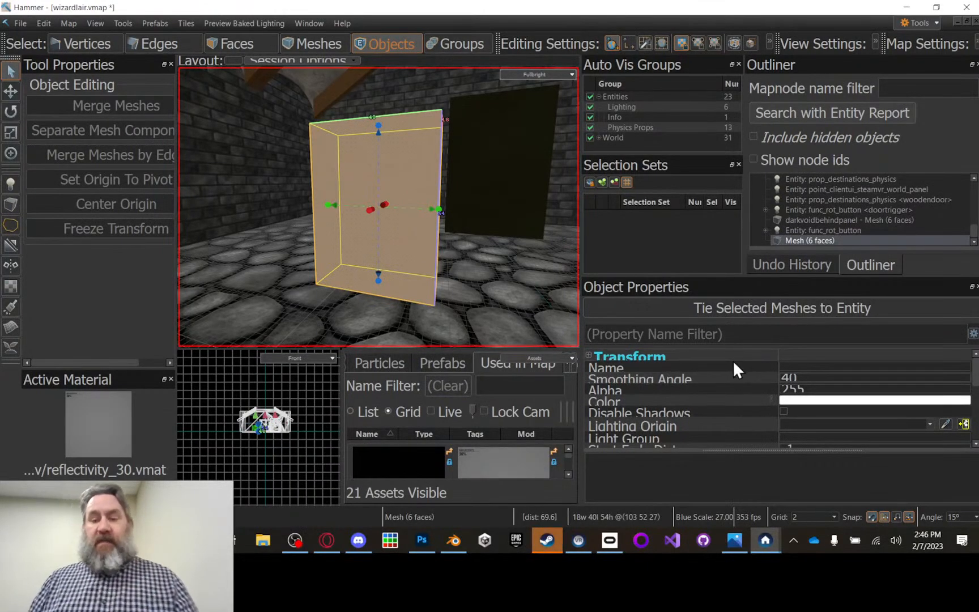
Step: Tie the new block mesh to an entity and set its class to func_button
click(652, 322)
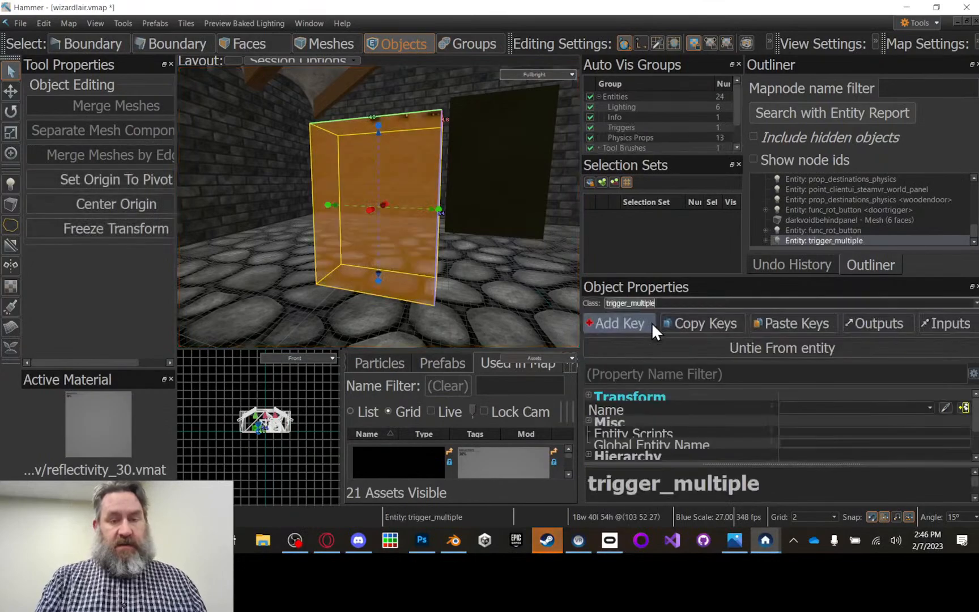
click(975, 304)
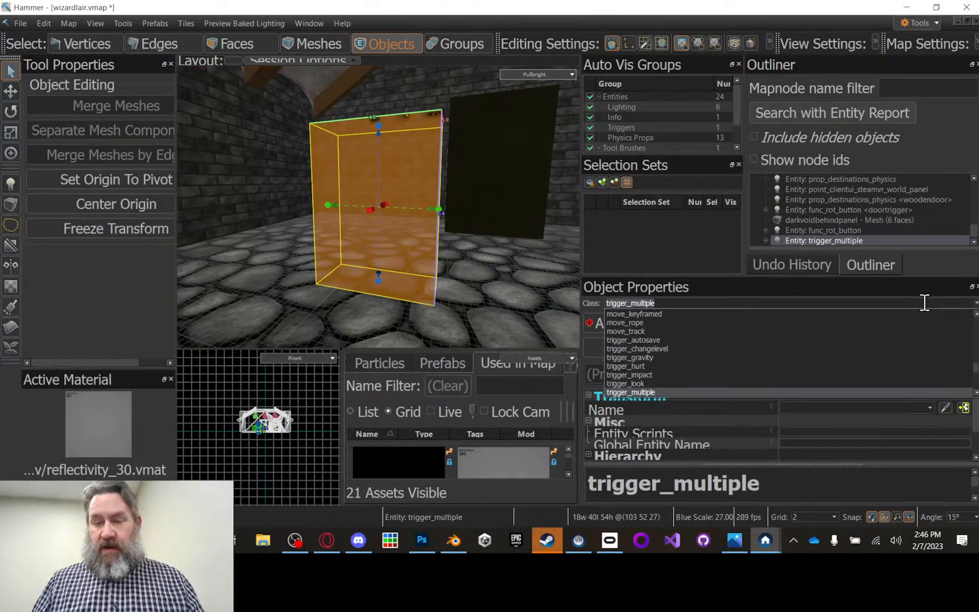
scroll(752, 328, up, 1)
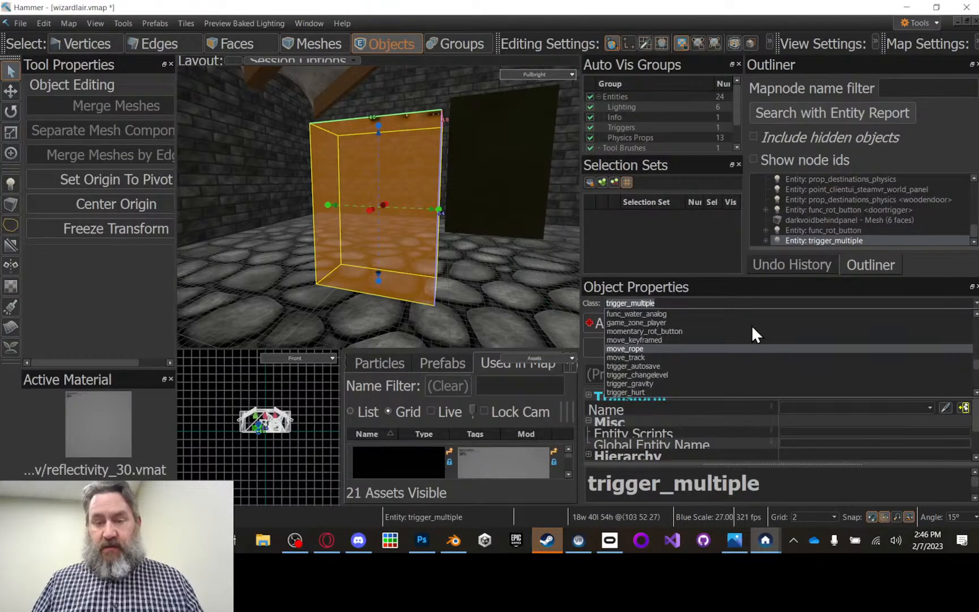
scroll(736, 332, up, 5)
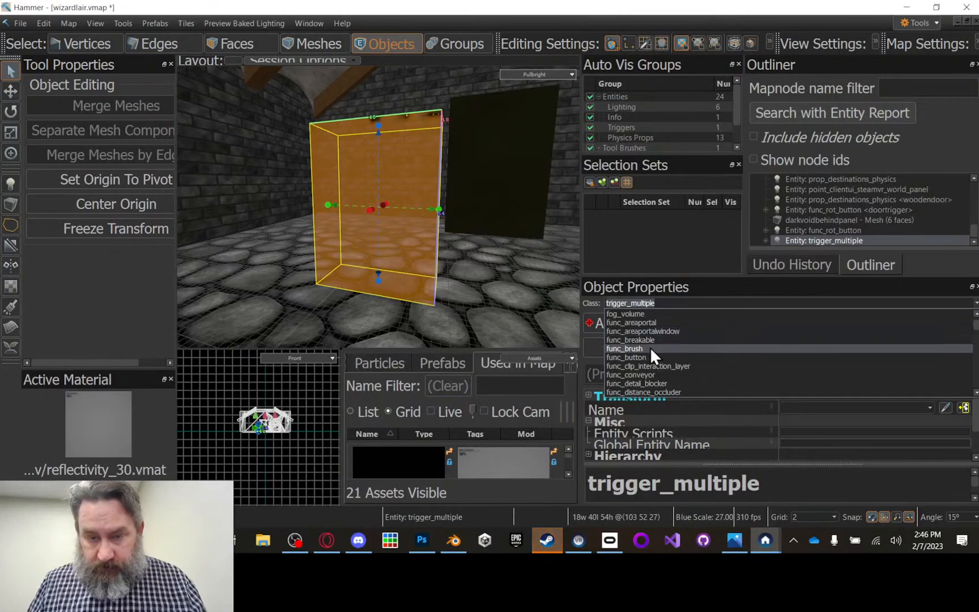
click(638, 357)
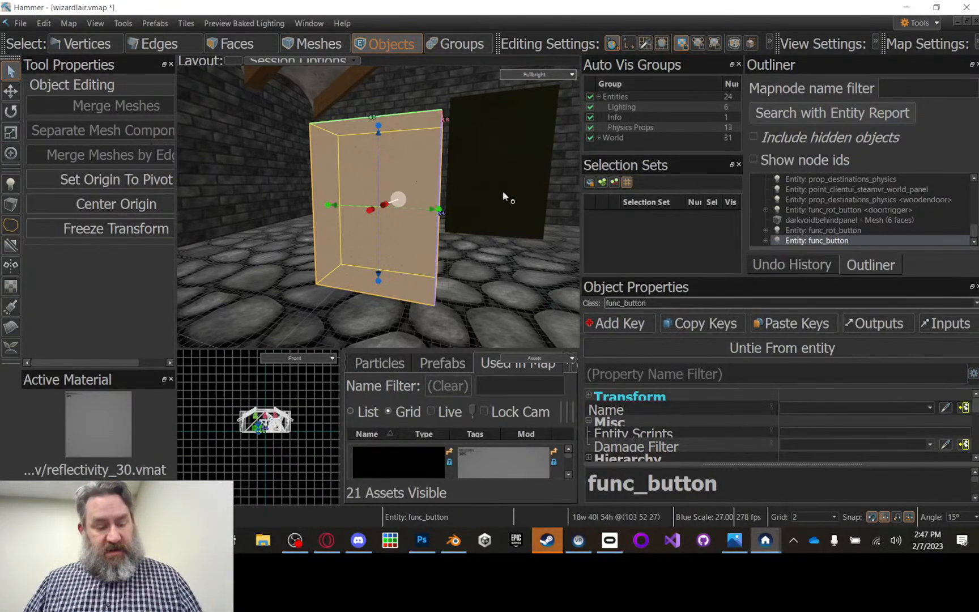
Step: Inspect the func_button's direction arrow and set its Move Direction yaw to 90
scroll(505, 198, up, 5)
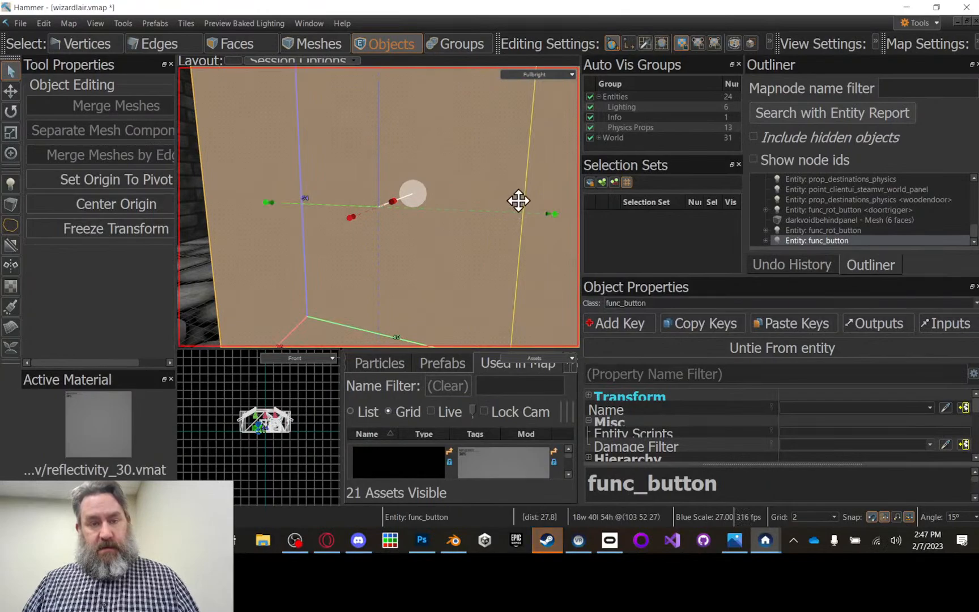
scroll(514, 198, up, 4)
right_drag(460, 198, 379, 206)
scroll(463, 203, up, 3)
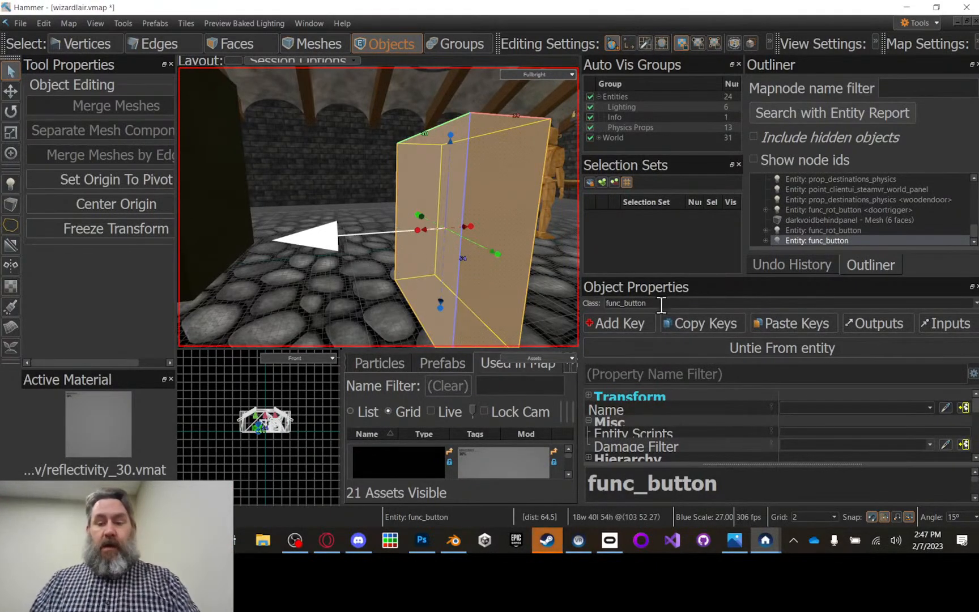
mouse_move(688, 429)
scroll(688, 429, down, 3)
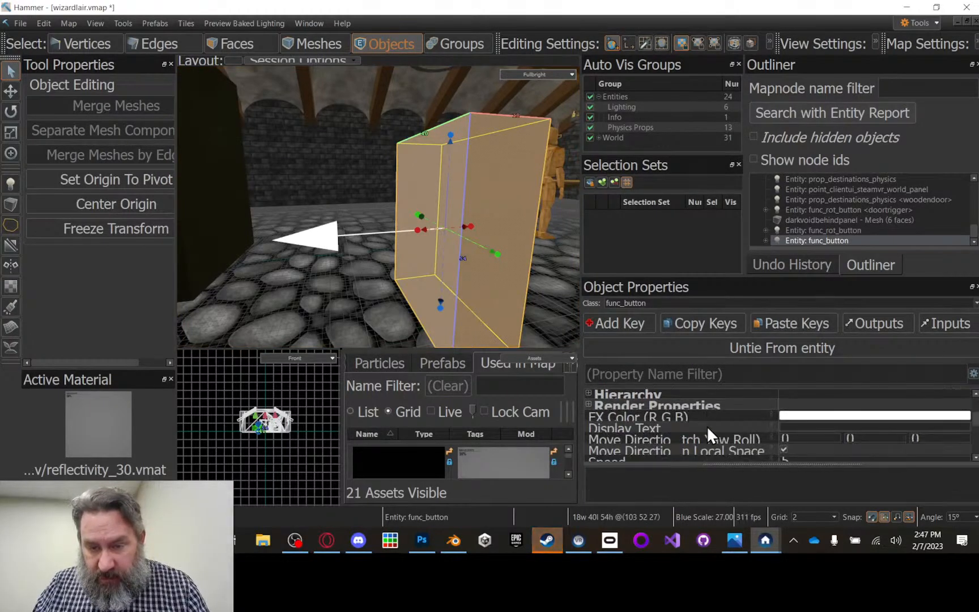
mouse_move(642, 440)
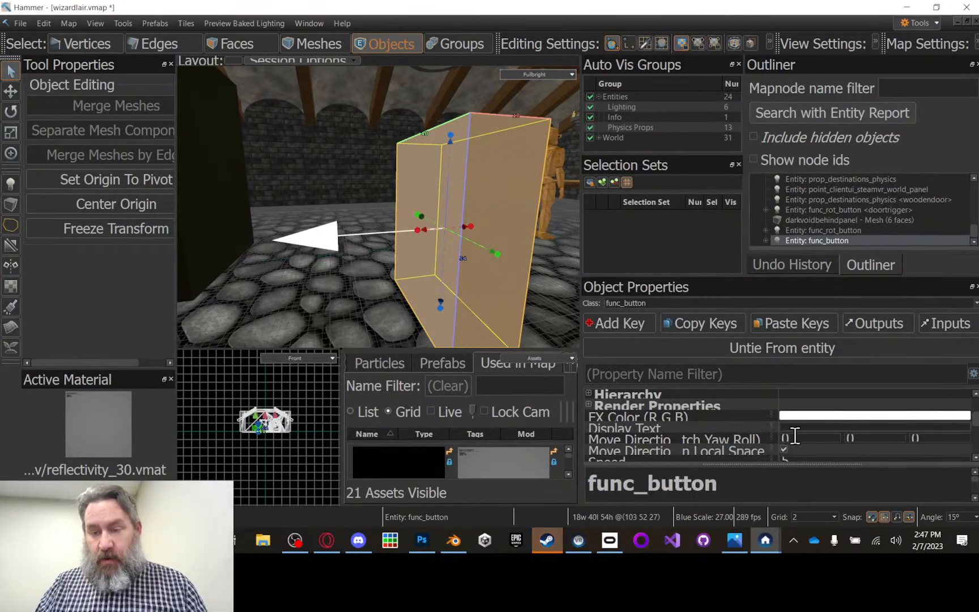
click(852, 437)
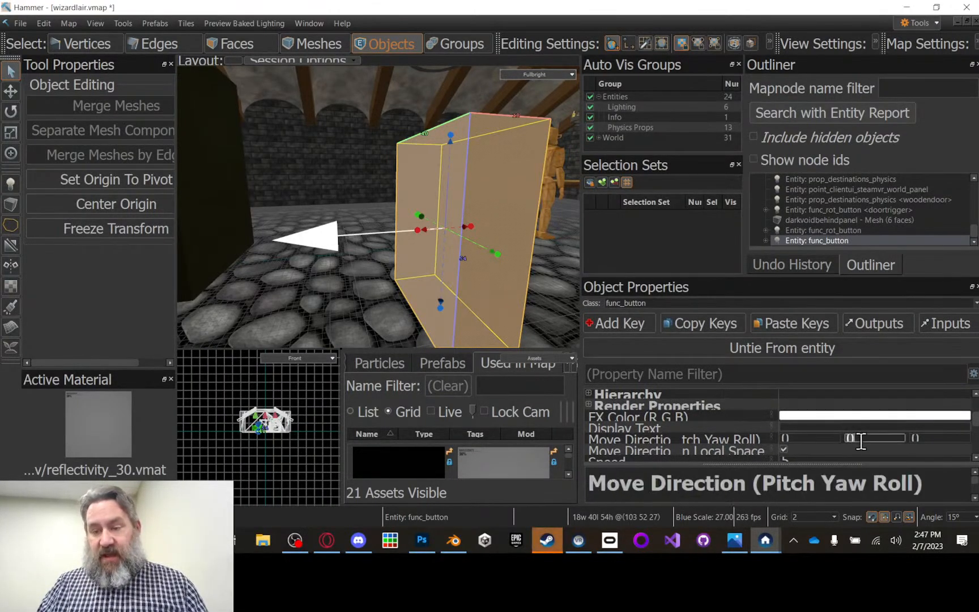
key(Return)
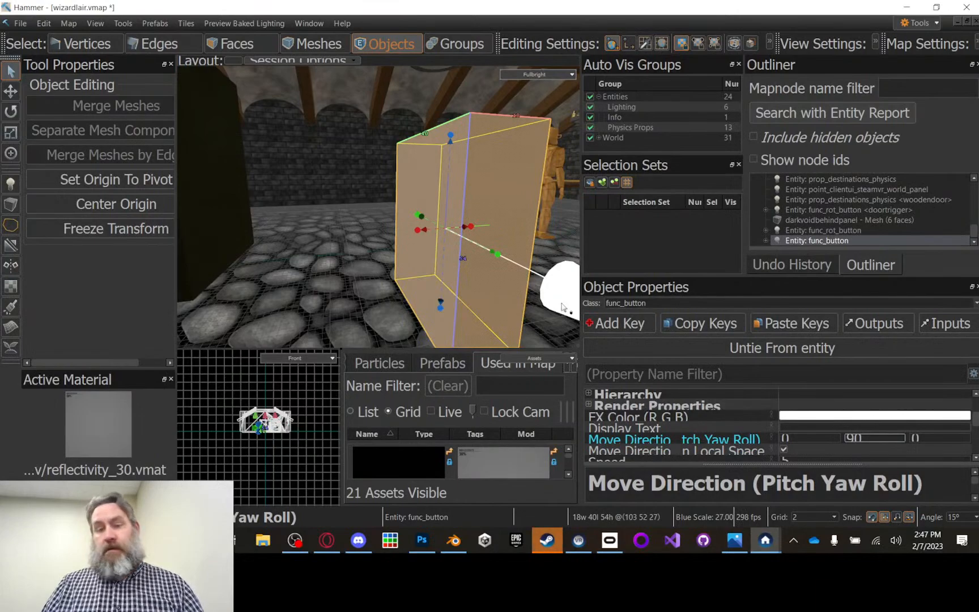
Step: Try a Move Direction pitch of 35 on the func_button, and replace it with -25
click(804, 438)
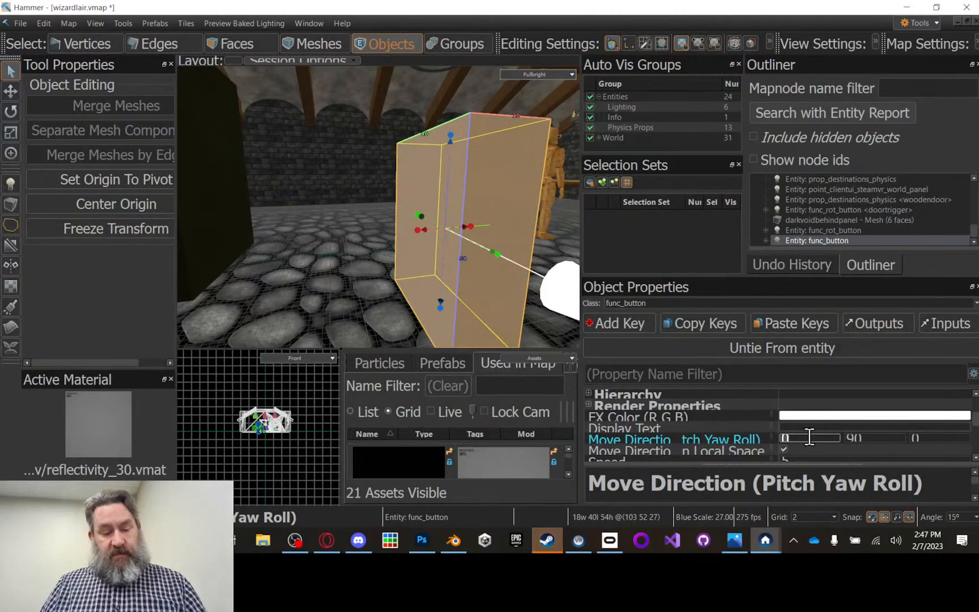
key(Return)
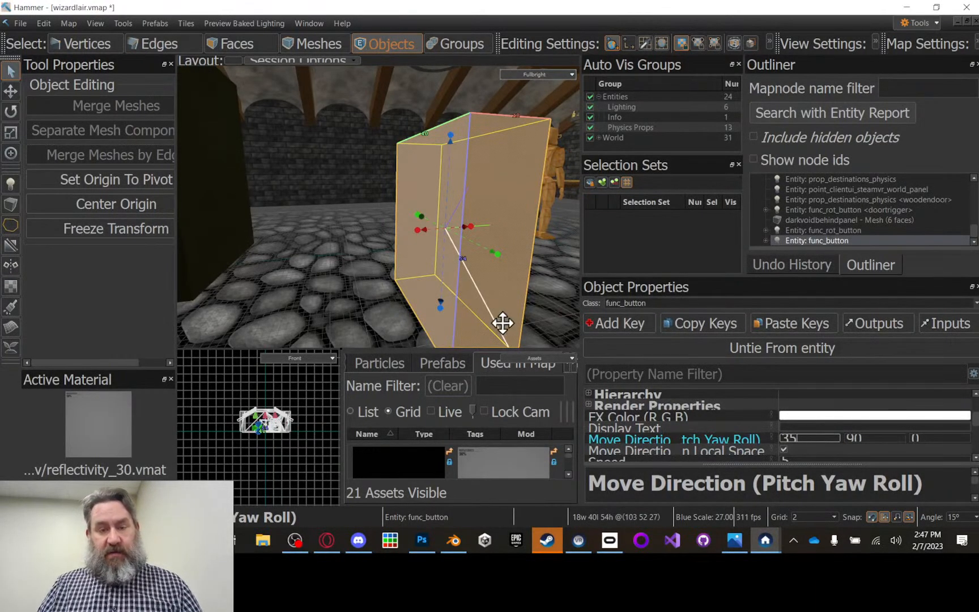
double_click(807, 437)
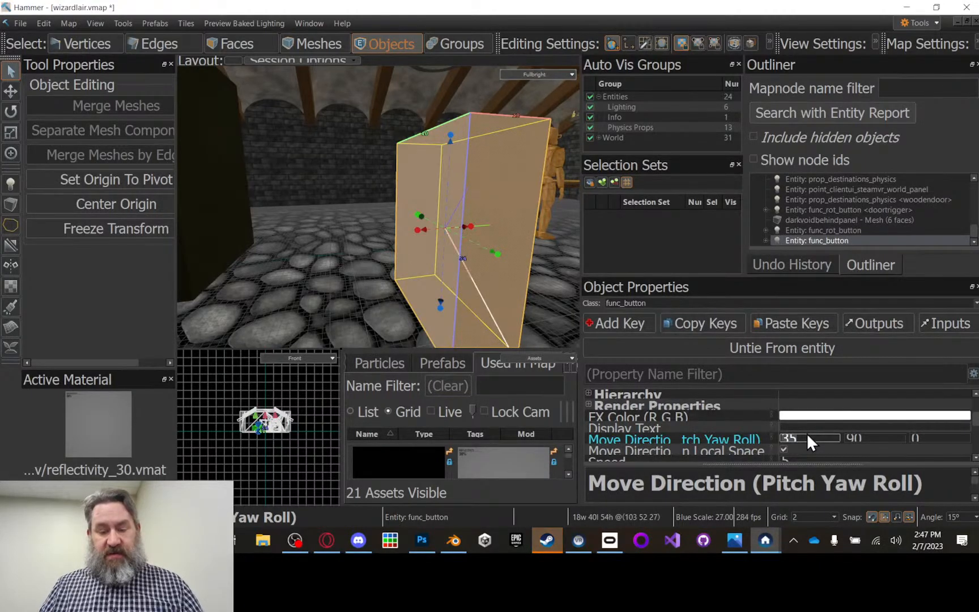
text(-25)
key(Return)
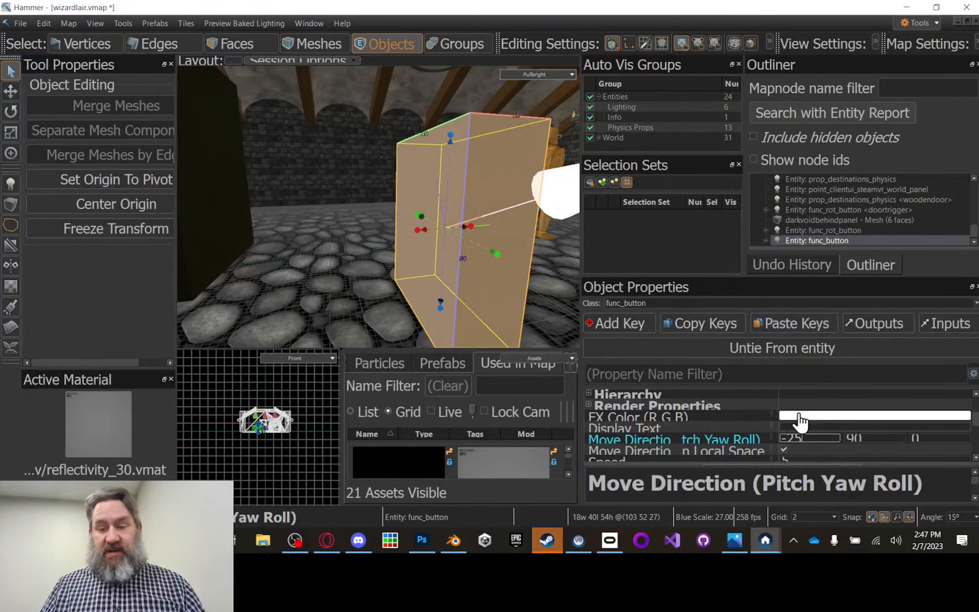
Step: Set the func_button's Move Direction pitch to 0 and its Speed to 5
key(BackSpace)
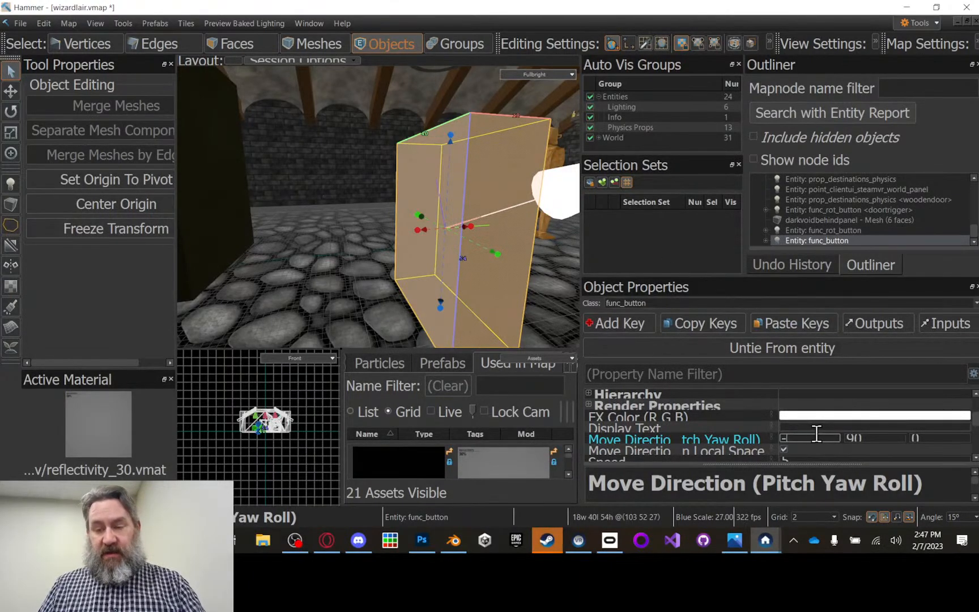
text(0)
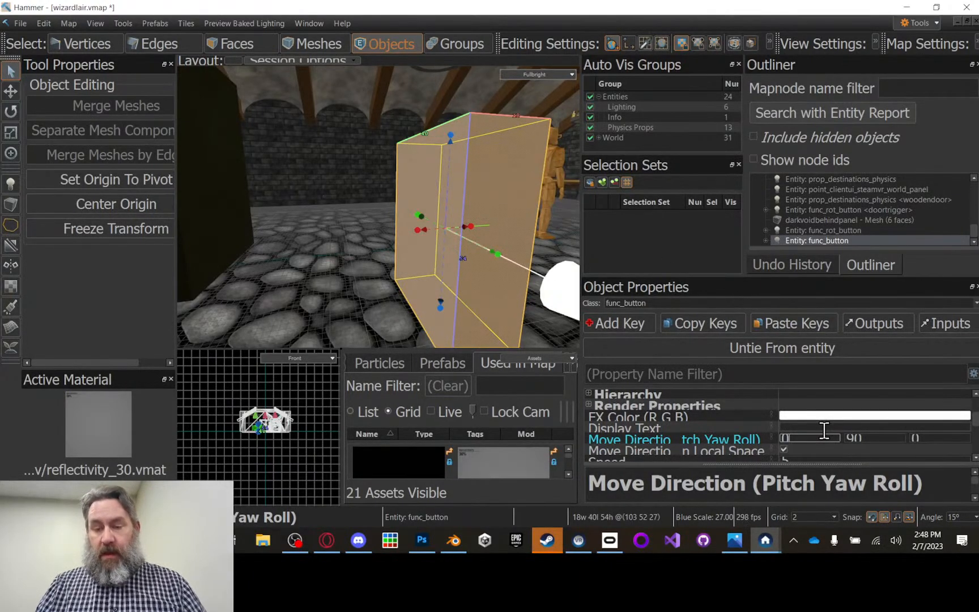
scroll(763, 406, down, 1)
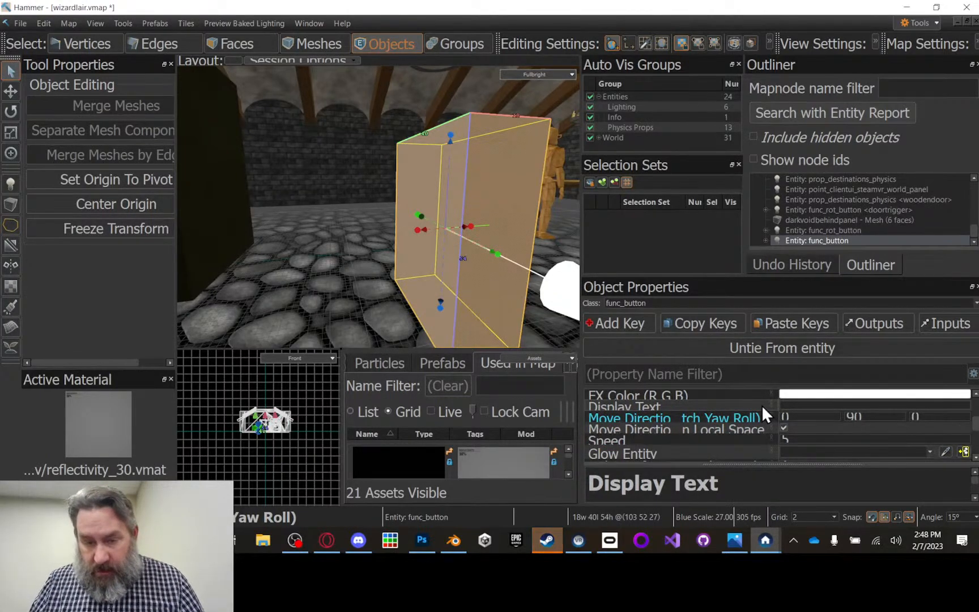
click(794, 438)
text(5)
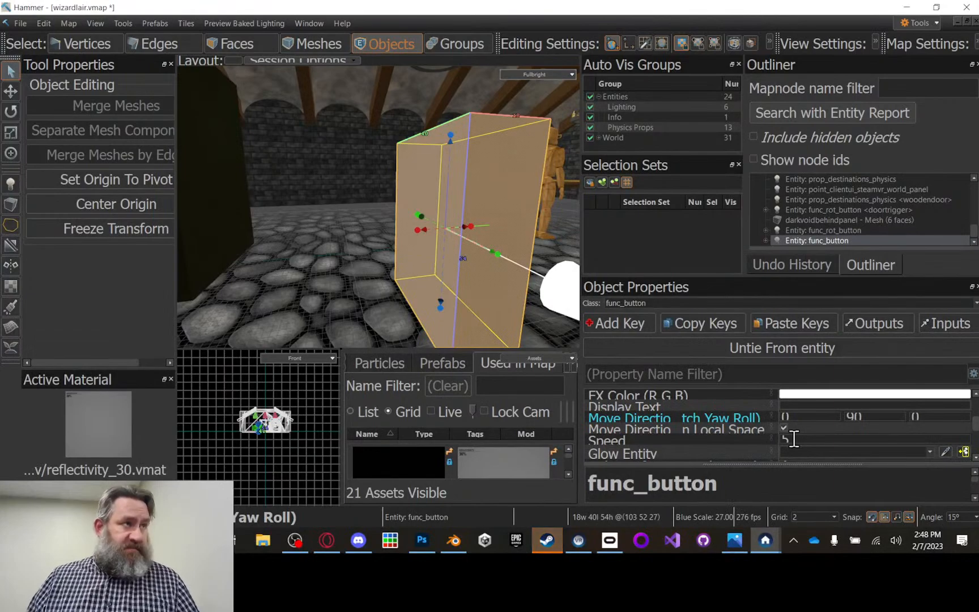
Step: Examine the func_button's remaining properties, from Move Direction and Delay Before Reset through the sound settings down to Lip
scroll(794, 438, down, 1)
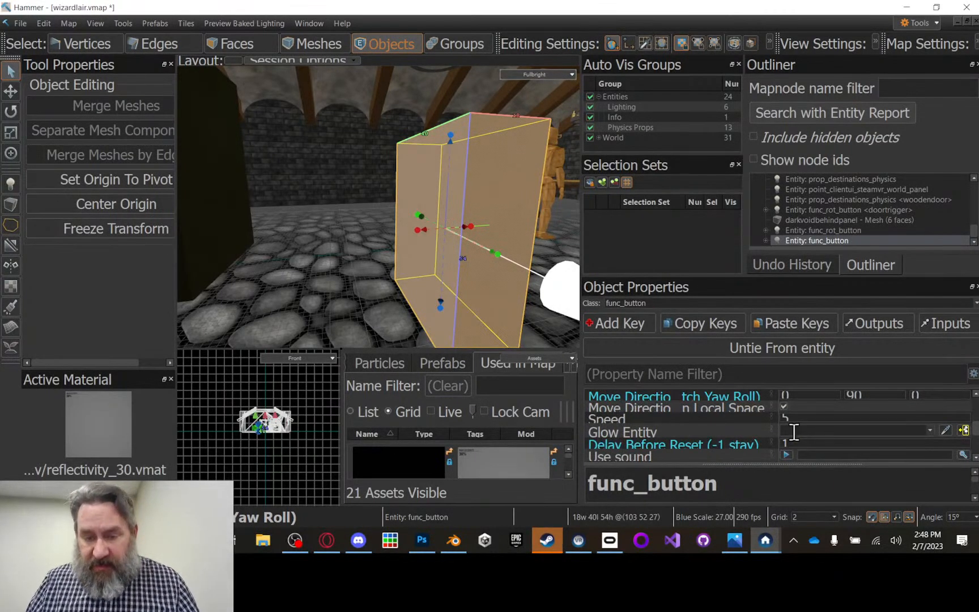
scroll(812, 417, down, 1)
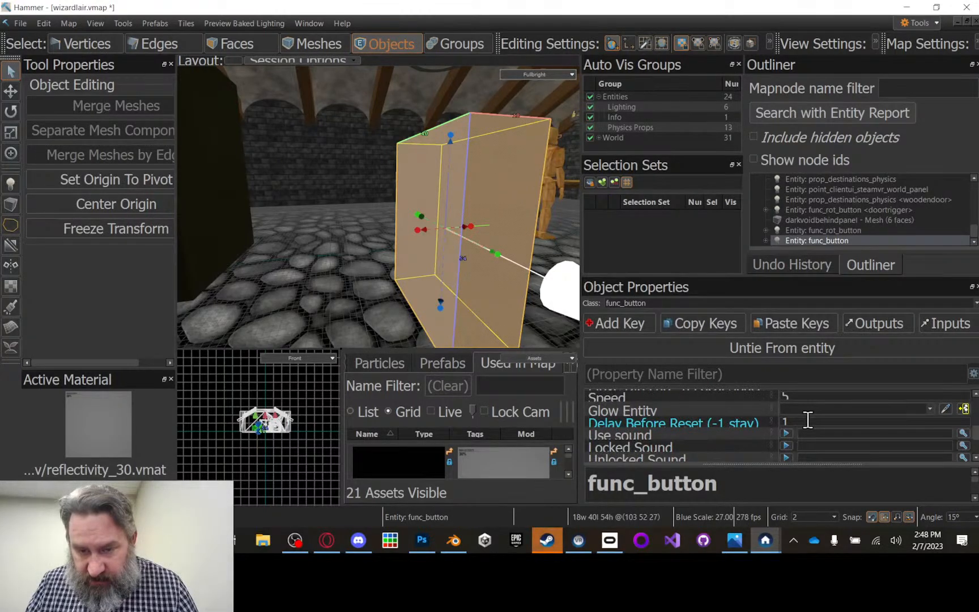
scroll(807, 420, down, 1)
scroll(807, 420, down, 1)
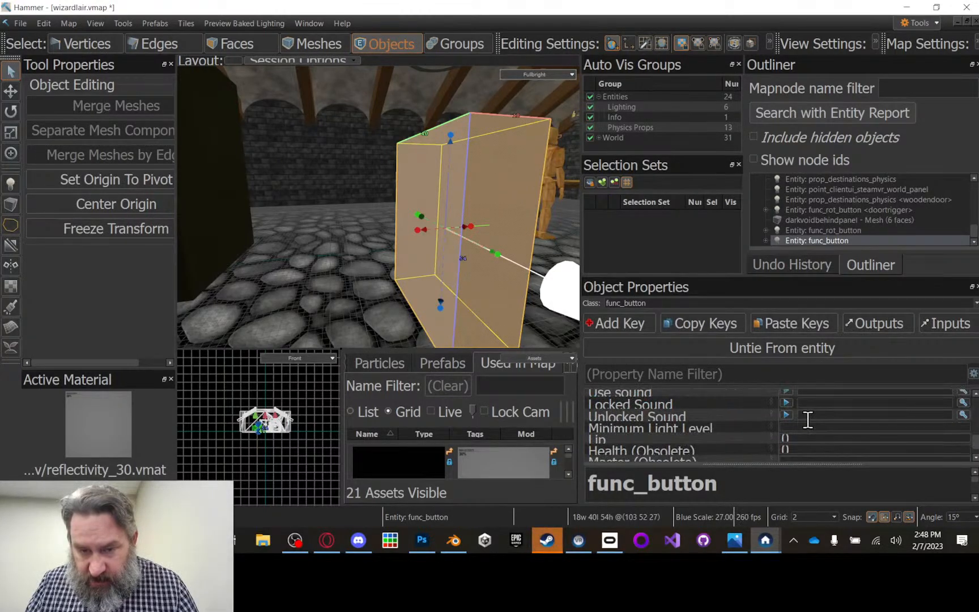
scroll(807, 420, up, 1)
scroll(807, 420, up, 2)
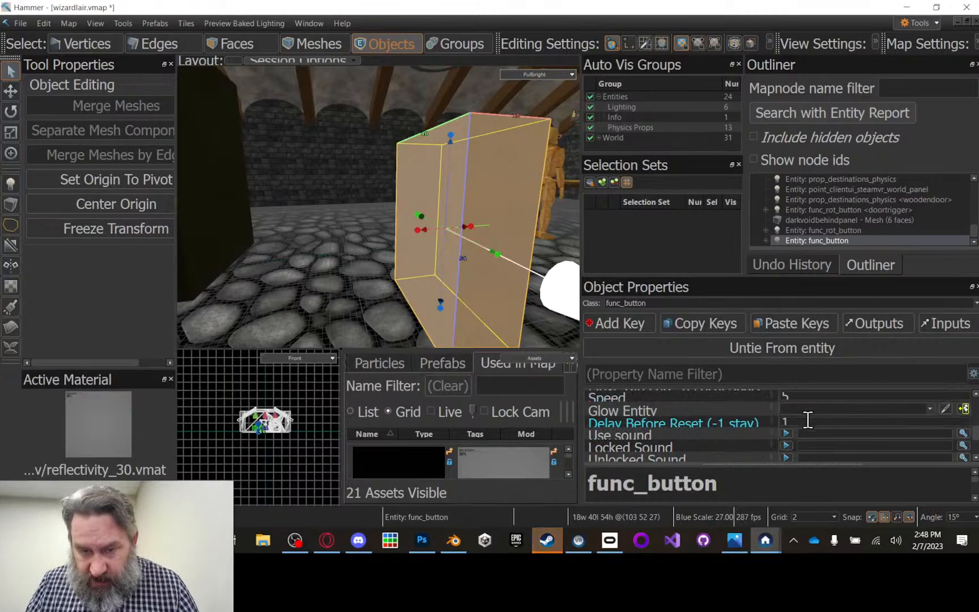
scroll(807, 420, up, 1)
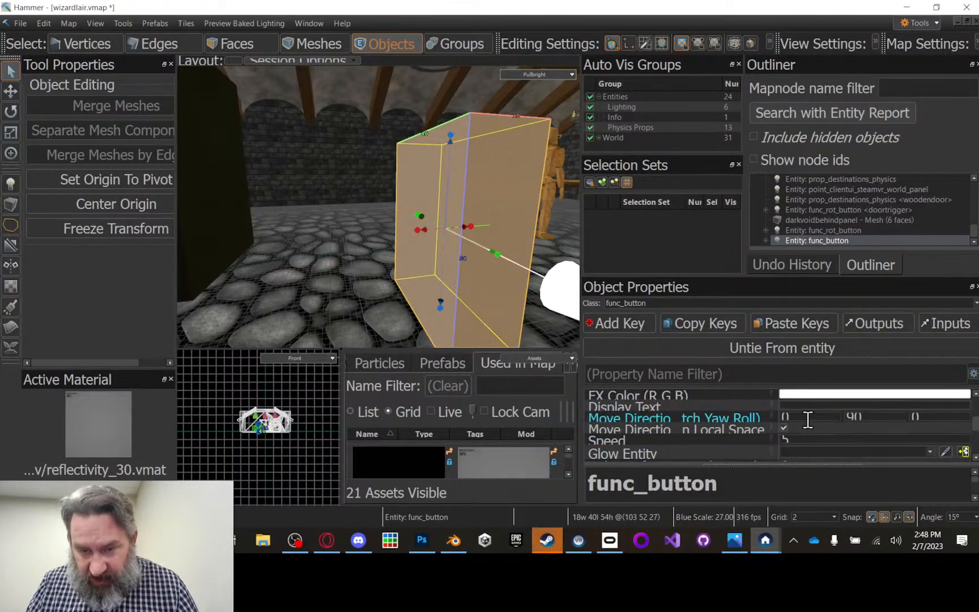
scroll(808, 420, up, 1)
scroll(805, 421, down, 3)
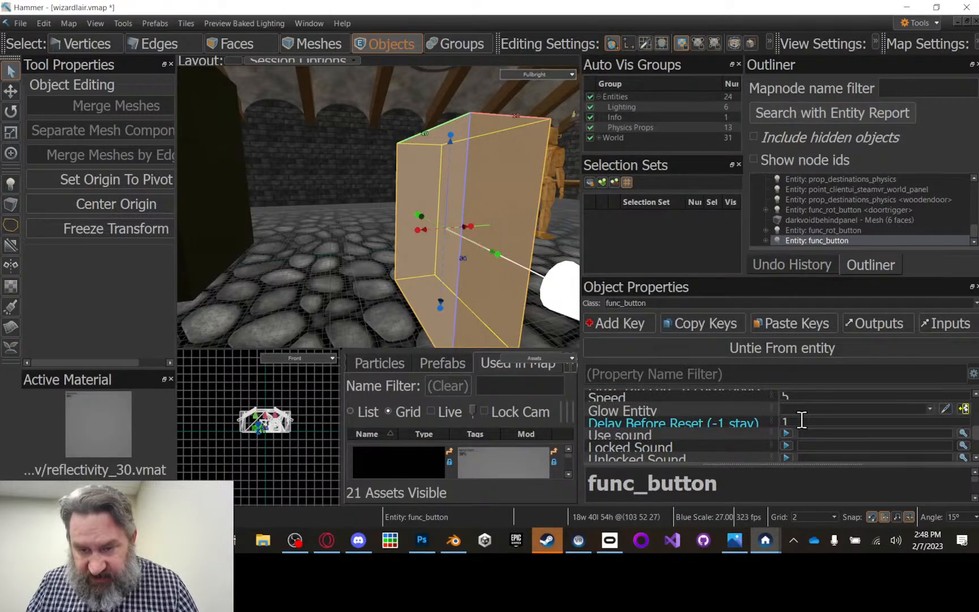
scroll(802, 420, down, 1)
scroll(801, 419, down, 2)
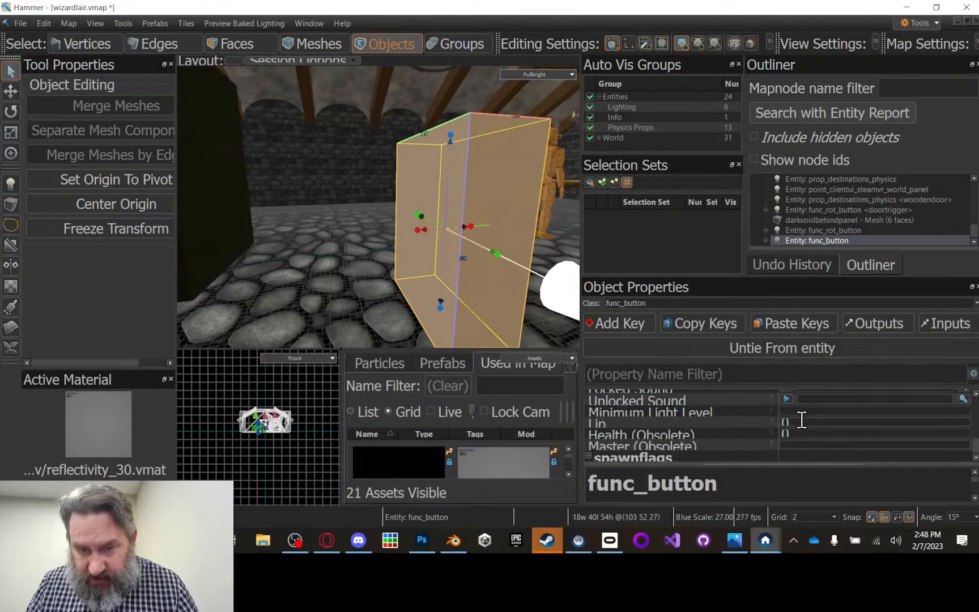
Step: Try a Lip of 20 on the func_button, and replace it with -40
mouse_move(599, 419)
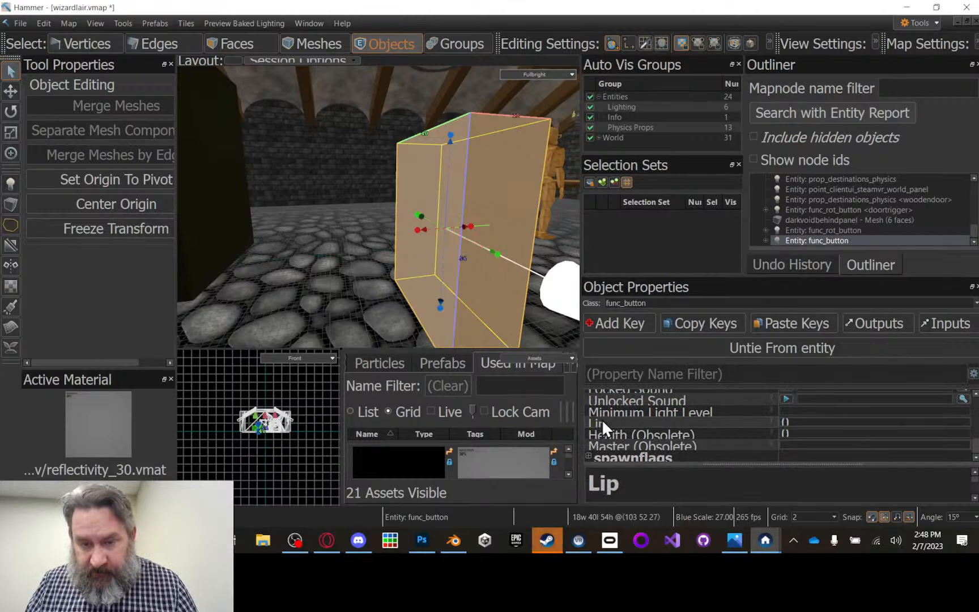
click(799, 422)
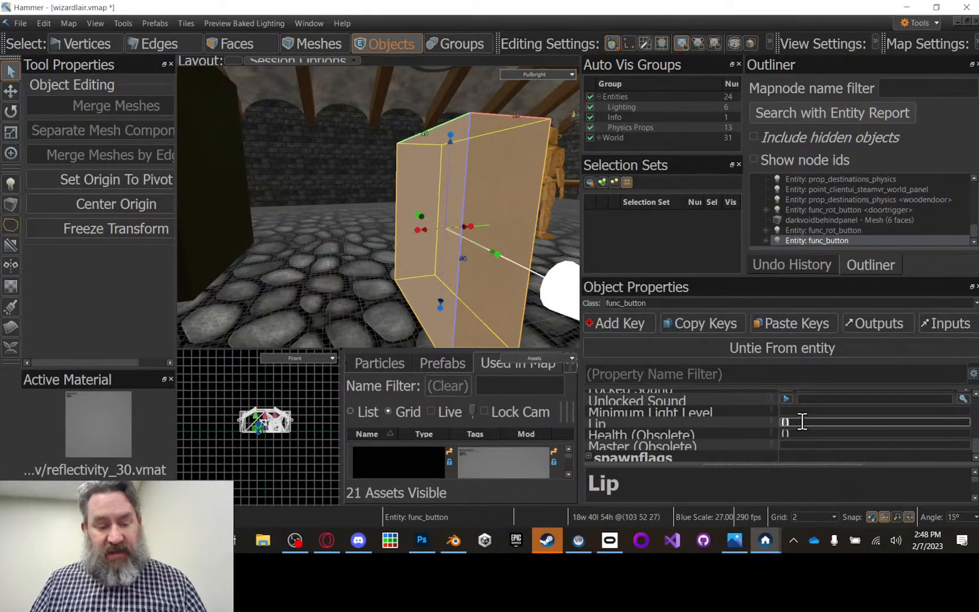
text(20)
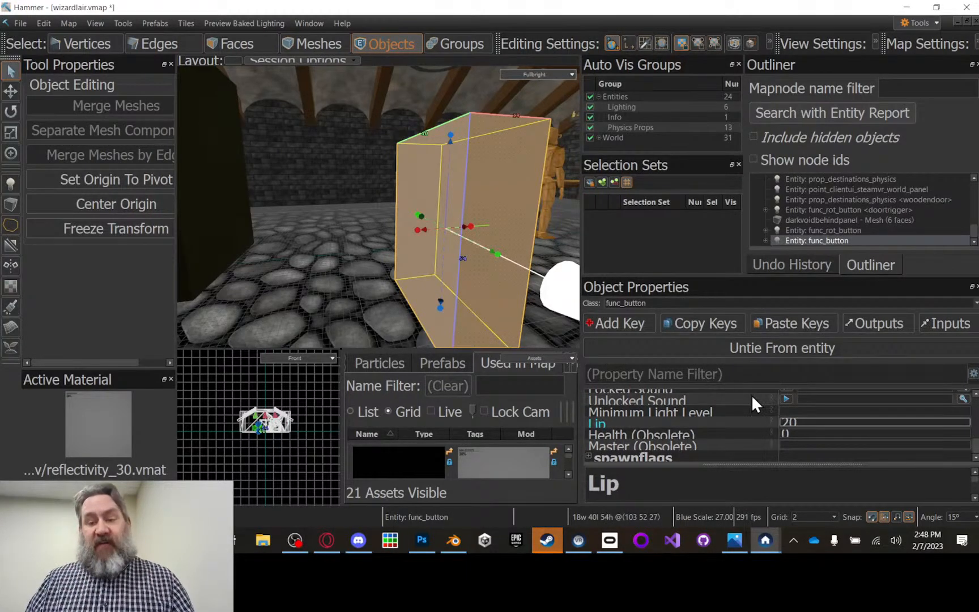
click(777, 422)
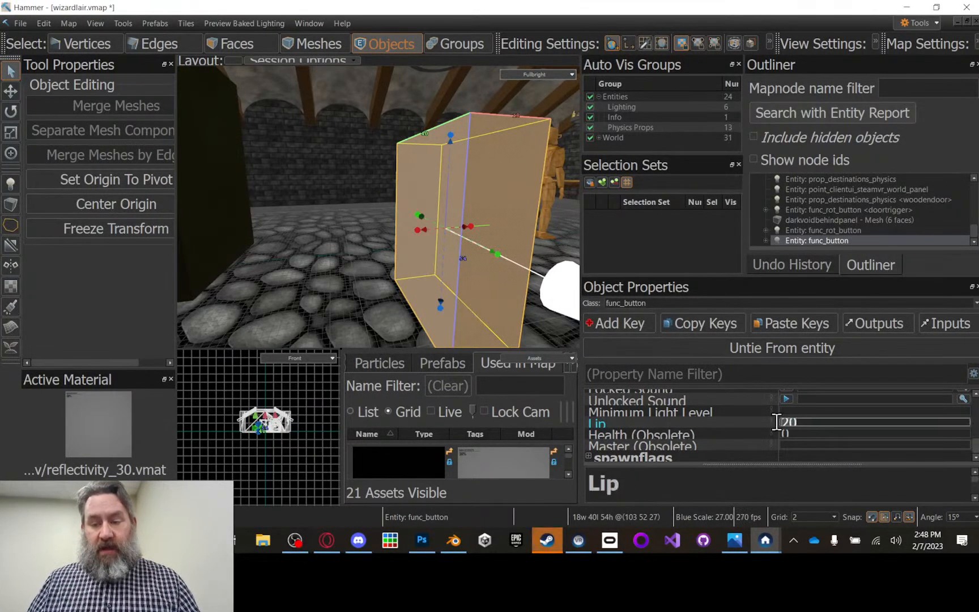
key(BackSpace)
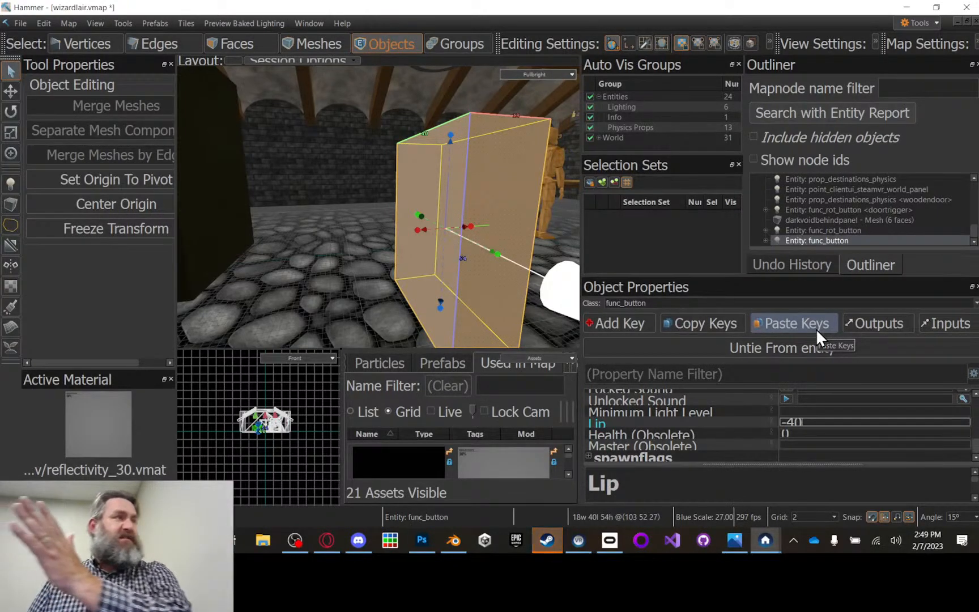
click(769, 409)
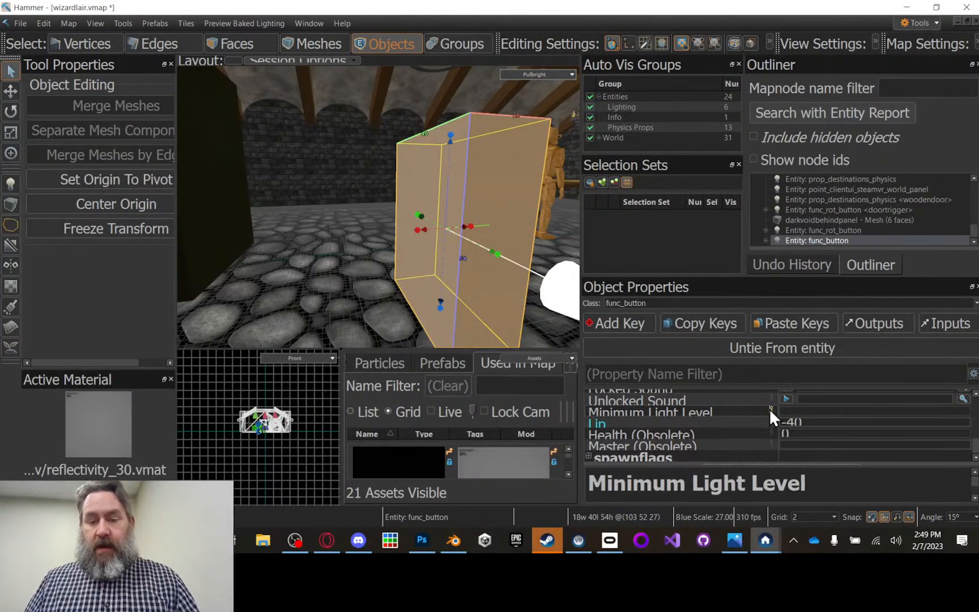
Step: Enable the Toggle spawnflag on the func_button and check its activation flags
click(589, 456)
scroll(685, 427, down, 2)
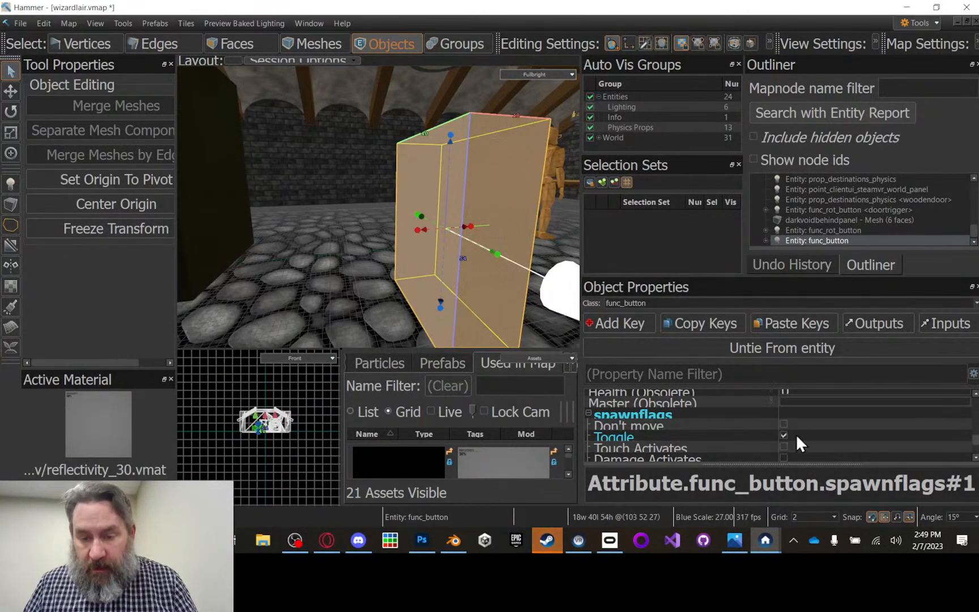
scroll(804, 437, down, 1)
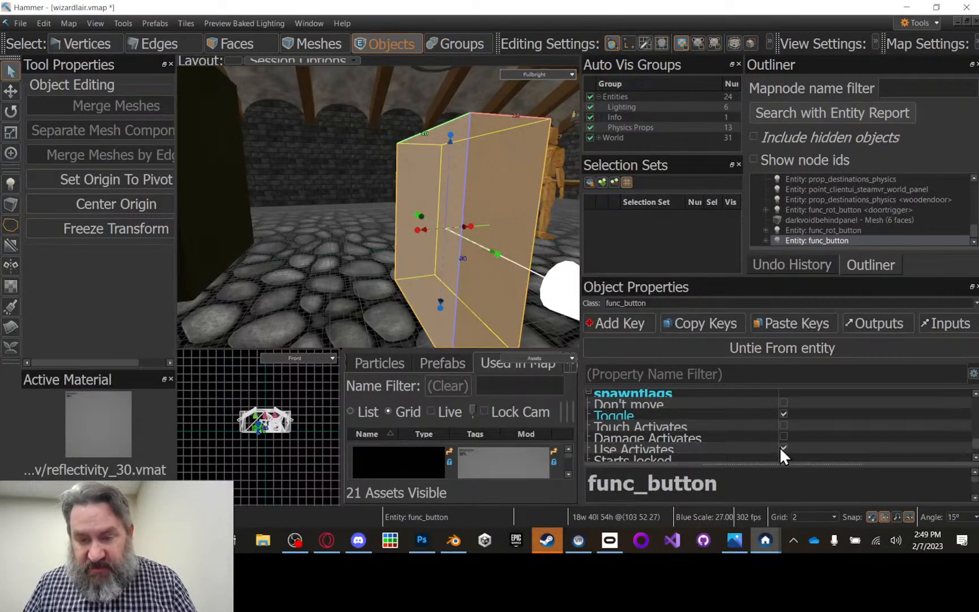